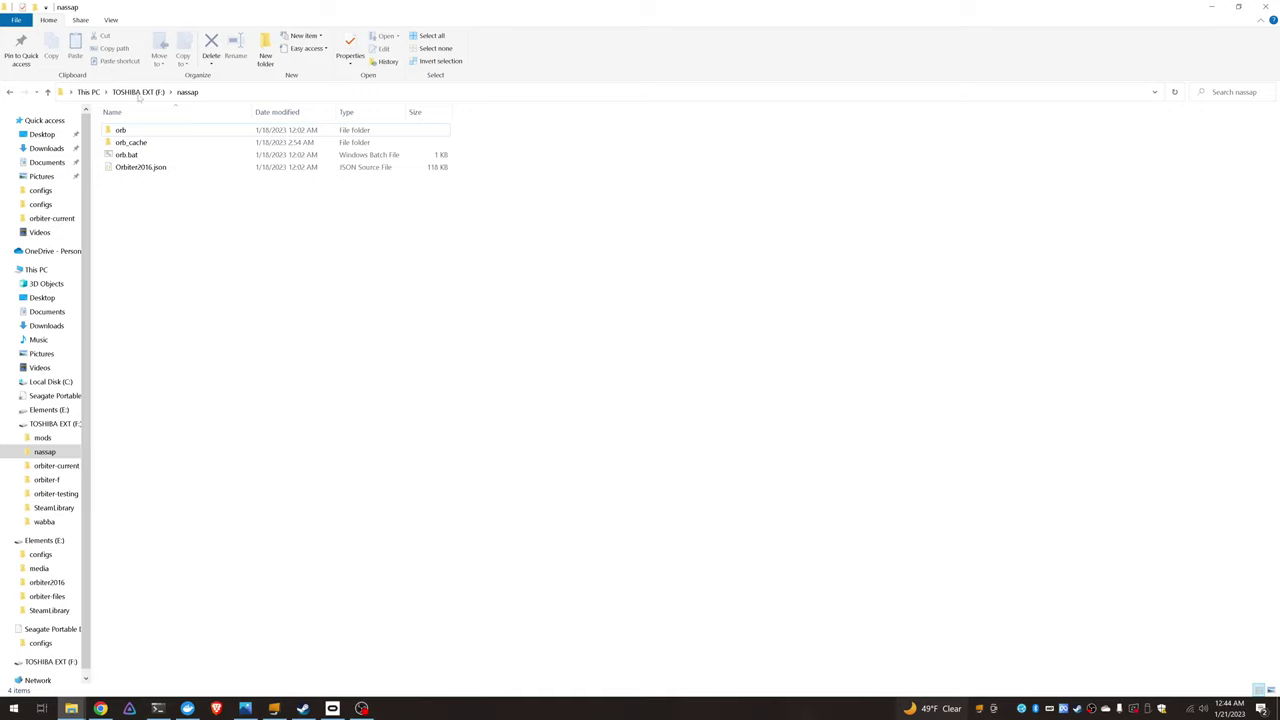
Launch Orb from orb.bat in the nassap folder and move its console into view
right_click(133, 155)
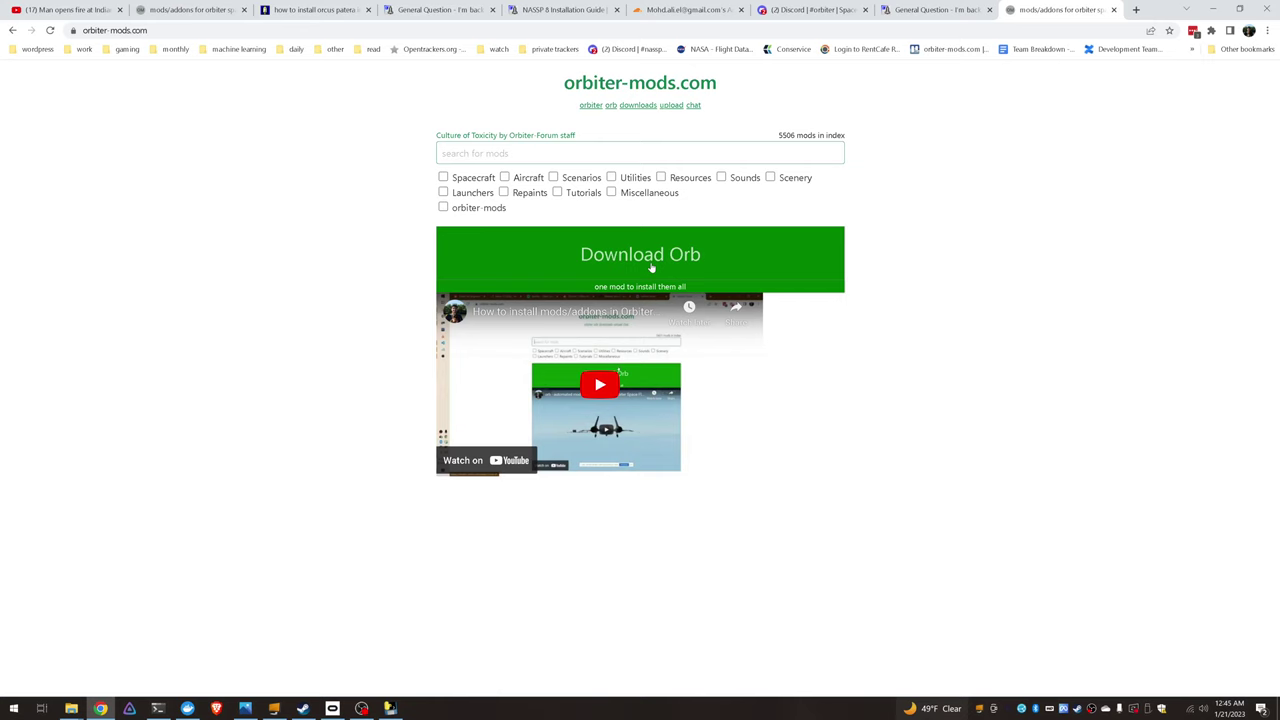
key(alt+Tab)
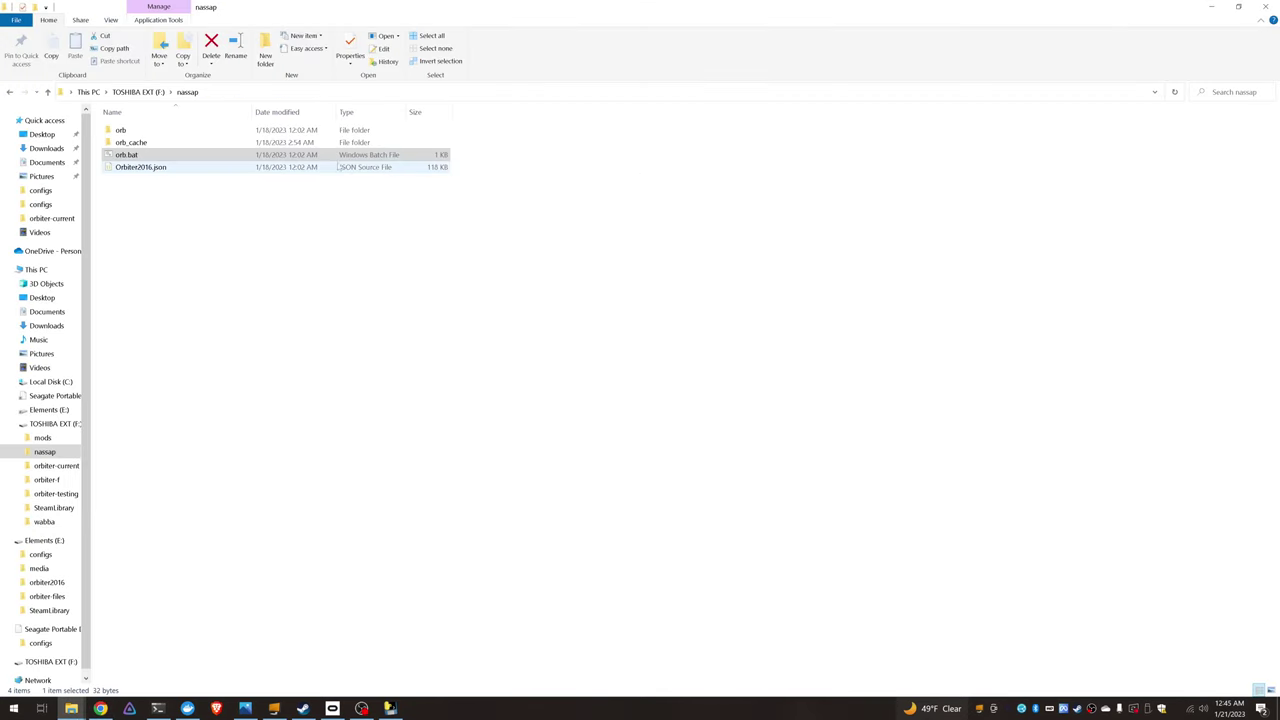
double_click(128, 155)
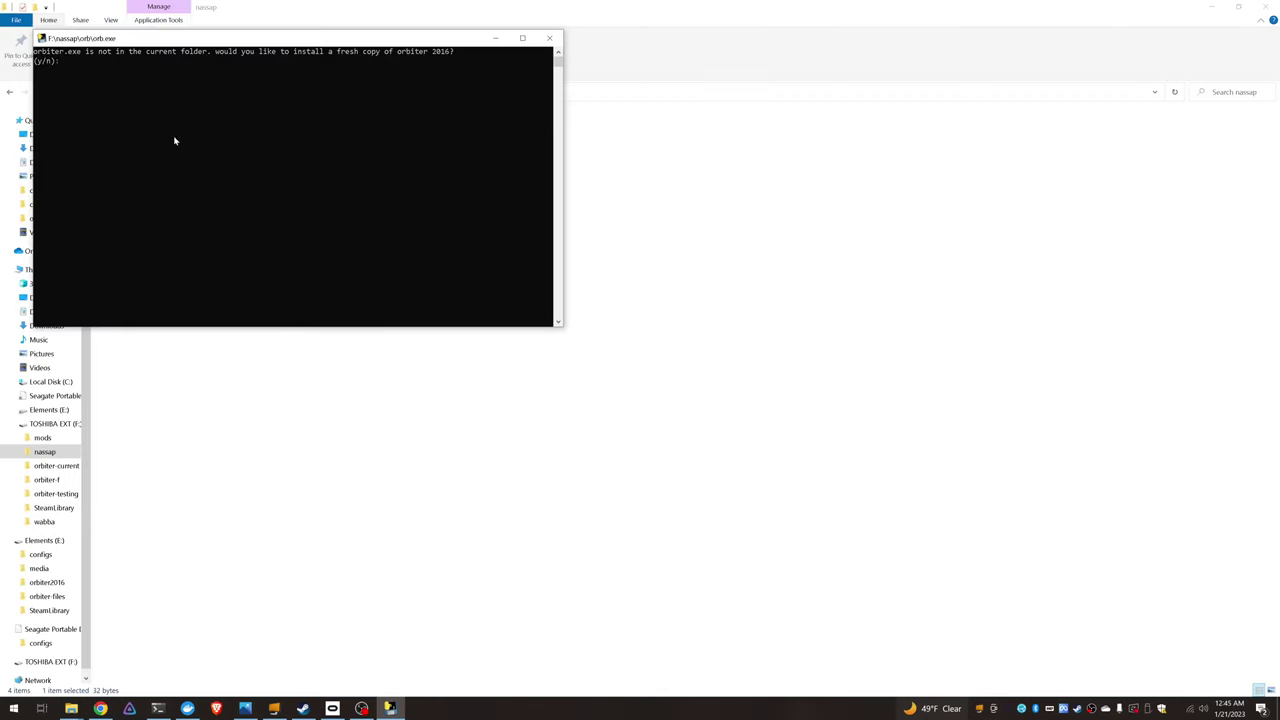
drag(237, 40, 312, 226)
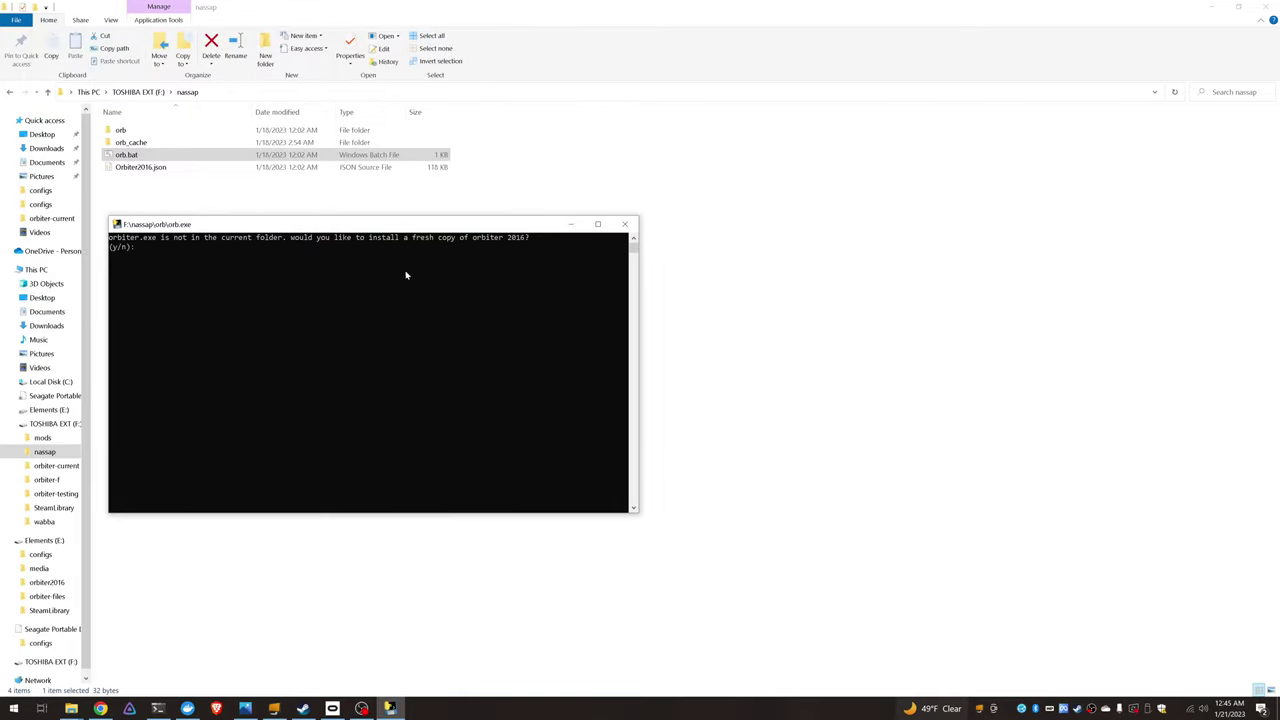
Choose a fresh Orbiter 2016 install with experience 28 (NASSP 8 beta), agreeing to delete the old install
text(y)
key(Return)
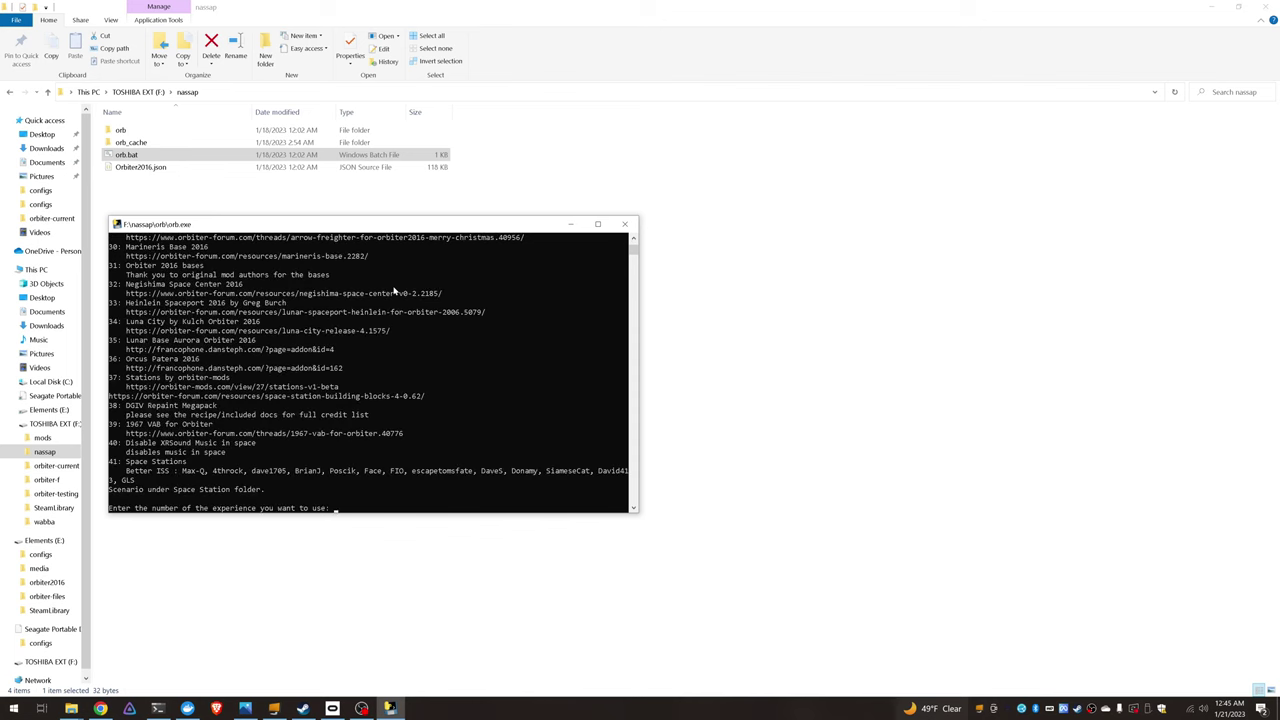
scroll(395, 291, up, 2)
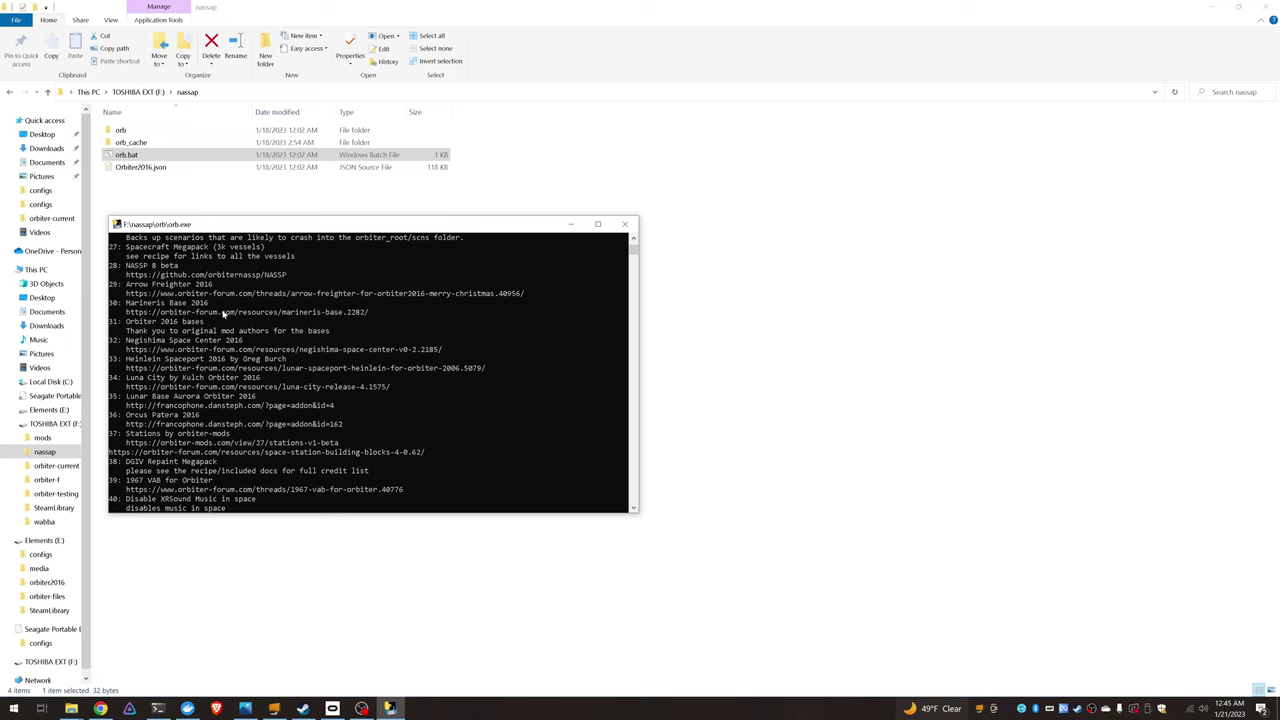
text(28)
key(Return)
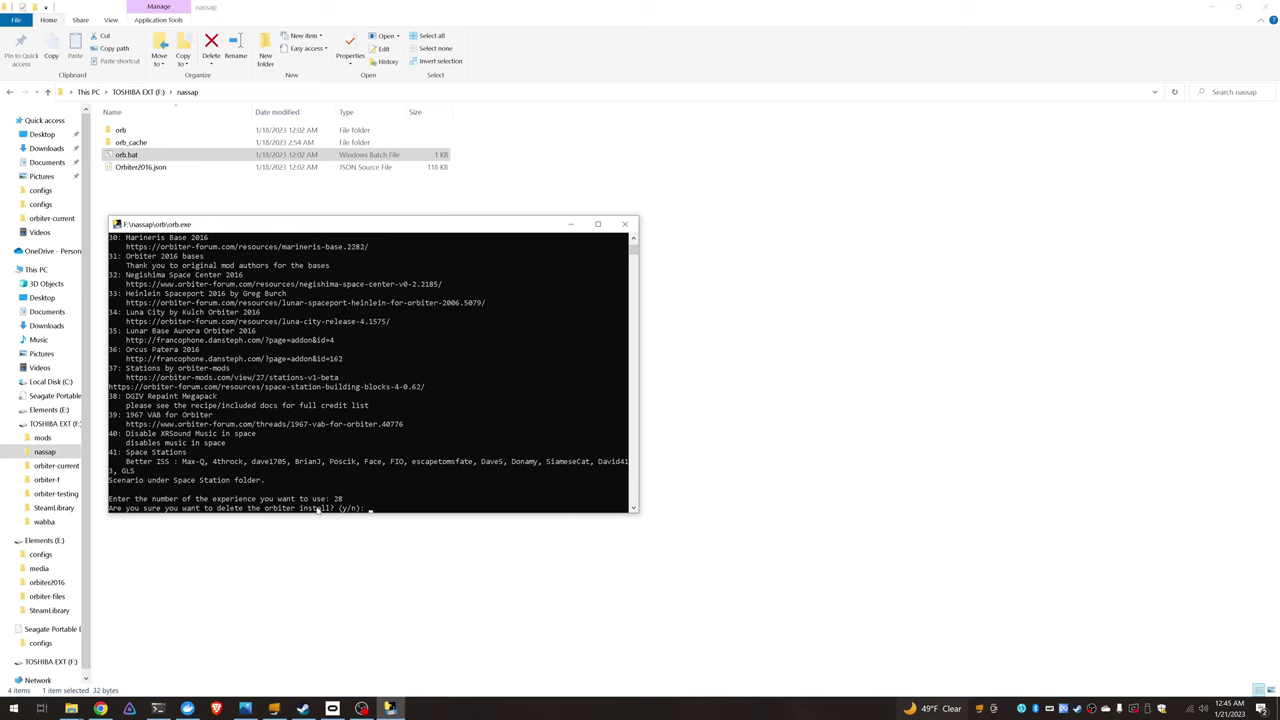
text(y)
key(Return)
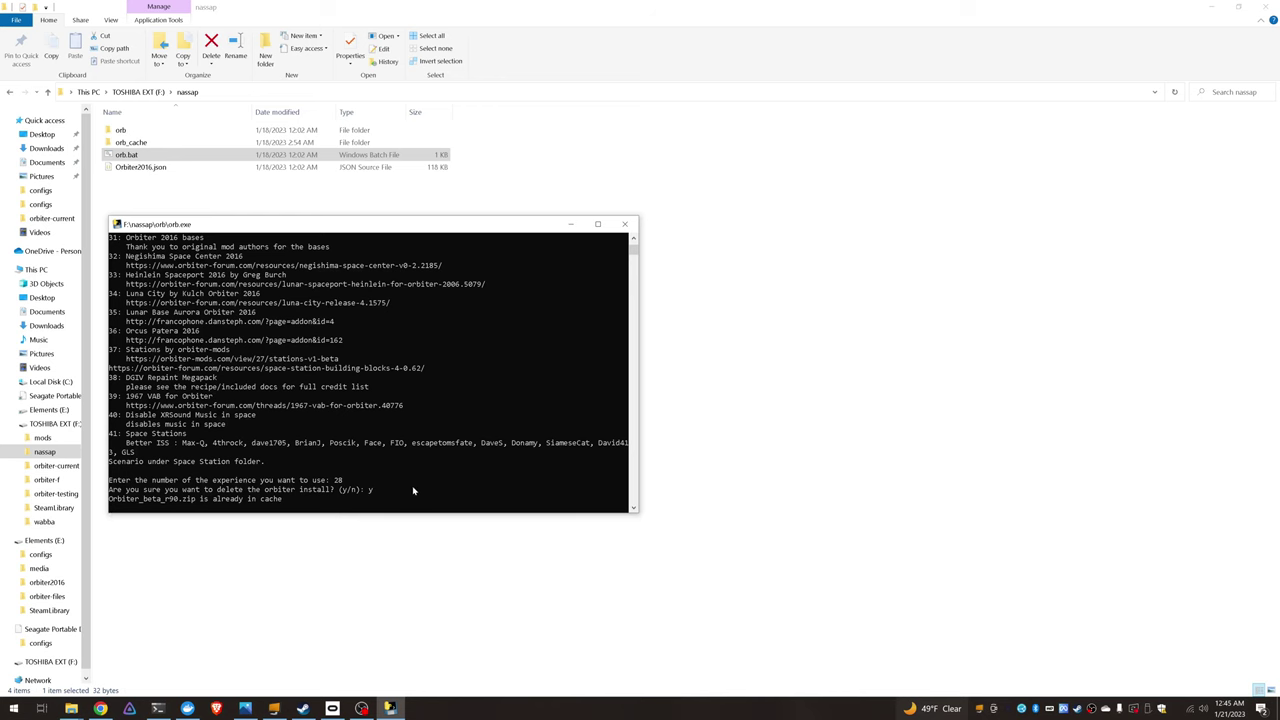
key(alt+Tab)
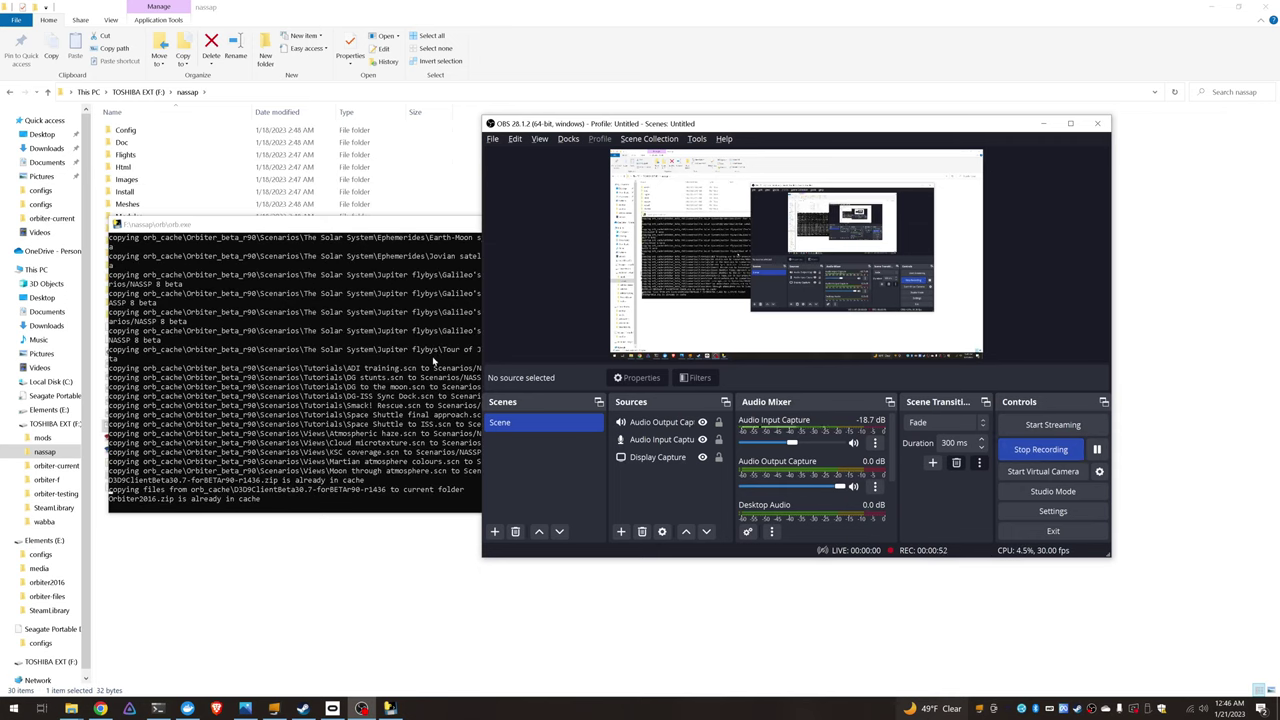
Watch the Orb console while D3D9Client and Orbiter2016 files copy from orb_cache into nassap
click(372, 229)
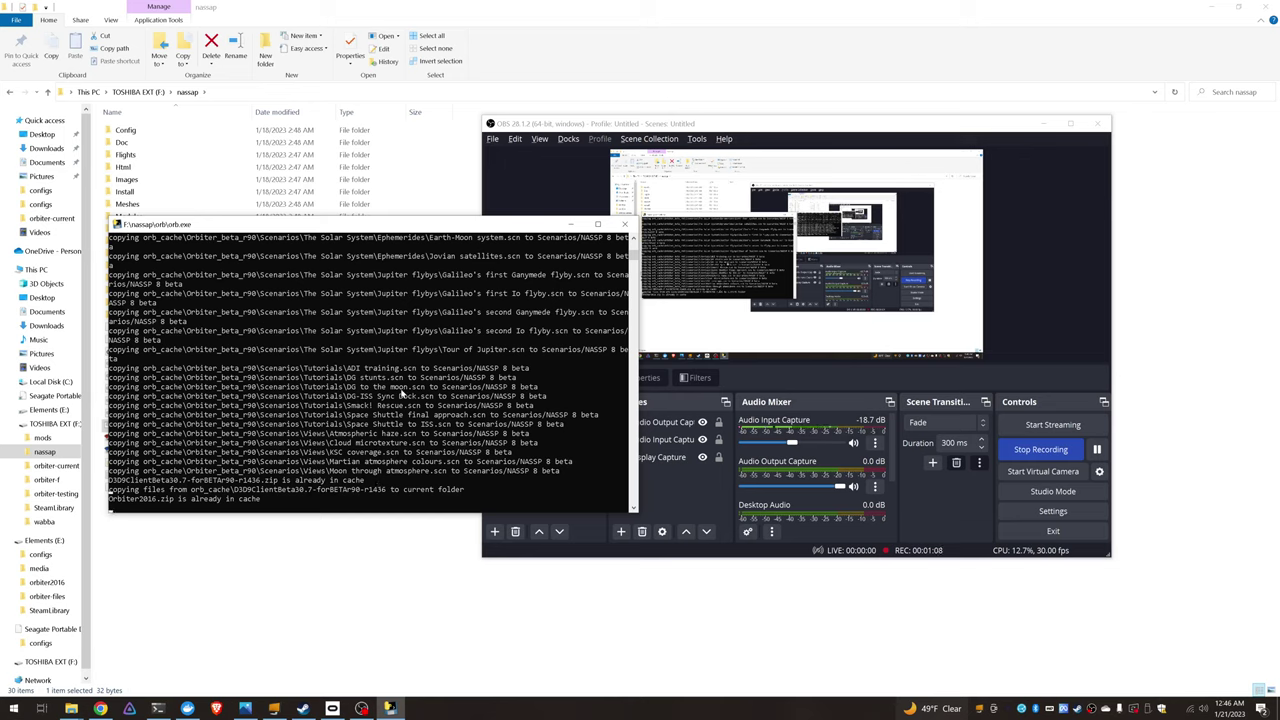
click(1097, 450)
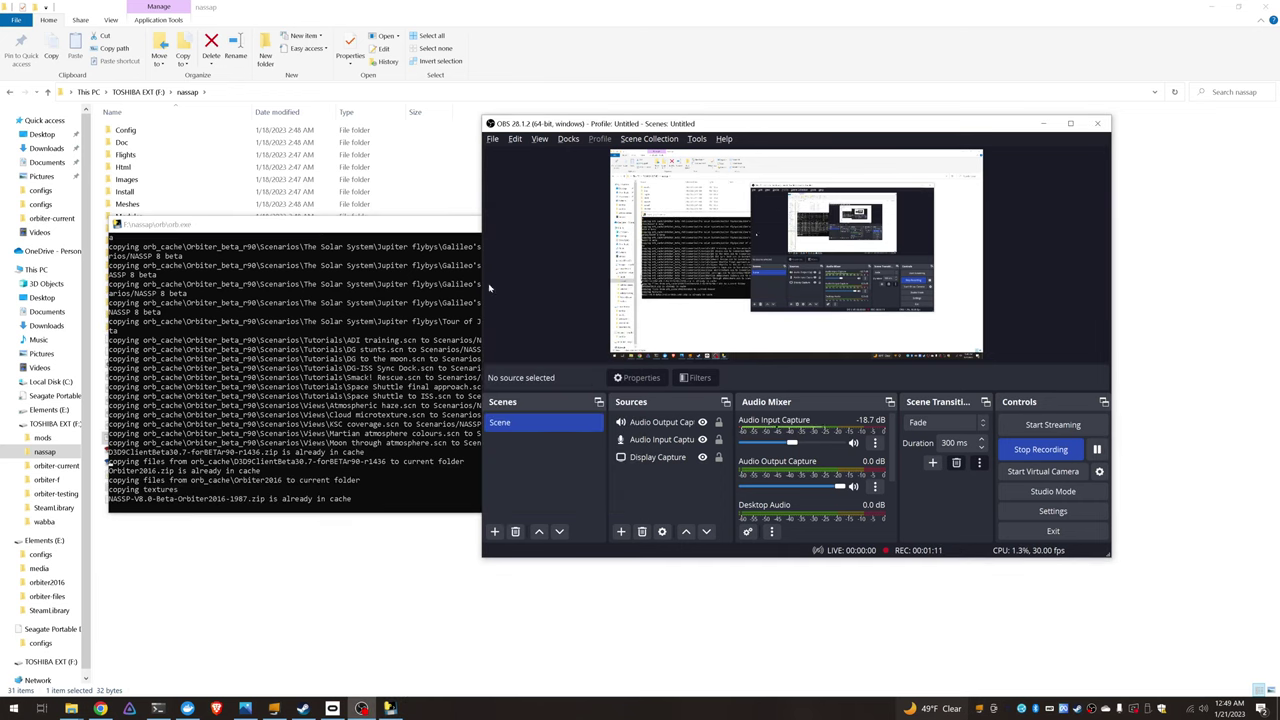
Bring the Orb console forward until it launches OrbiterSound50_20200811_setup.exe
click(398, 226)
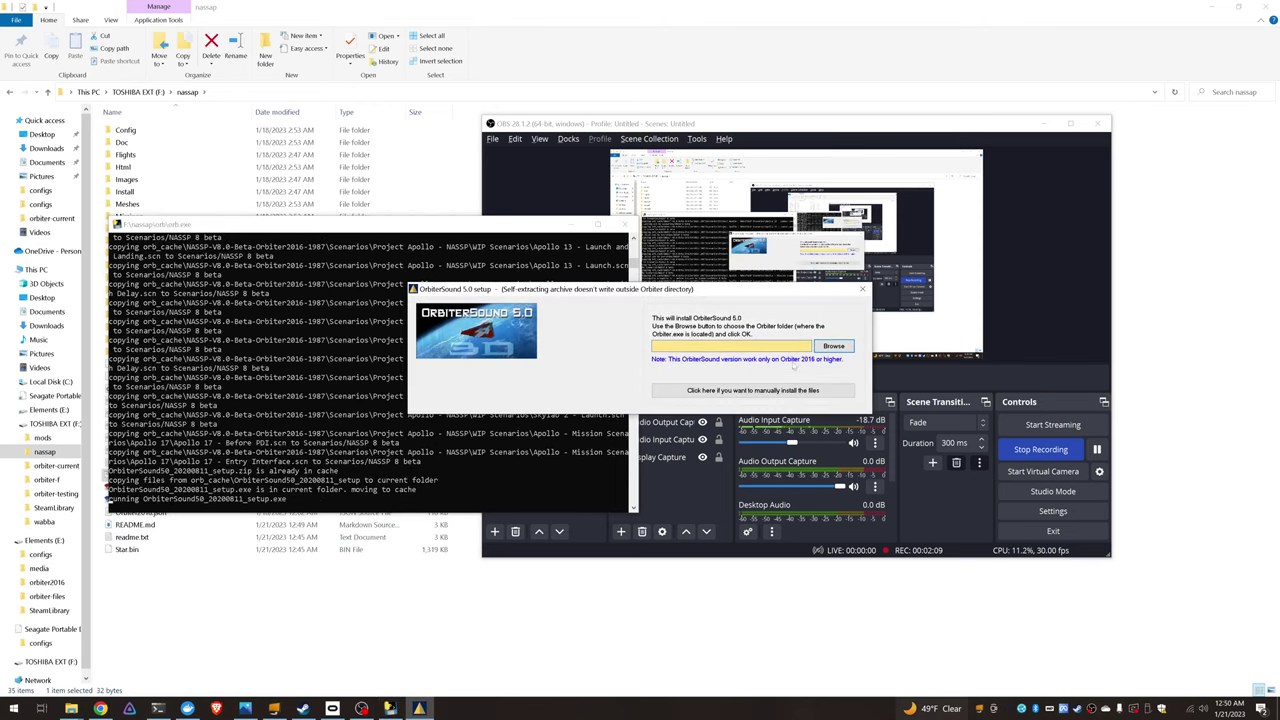
Set the OrbiterSound 5.0 install folder to F:\nassap on TOSHIBA EXT (F:) and start installing
click(834, 346)
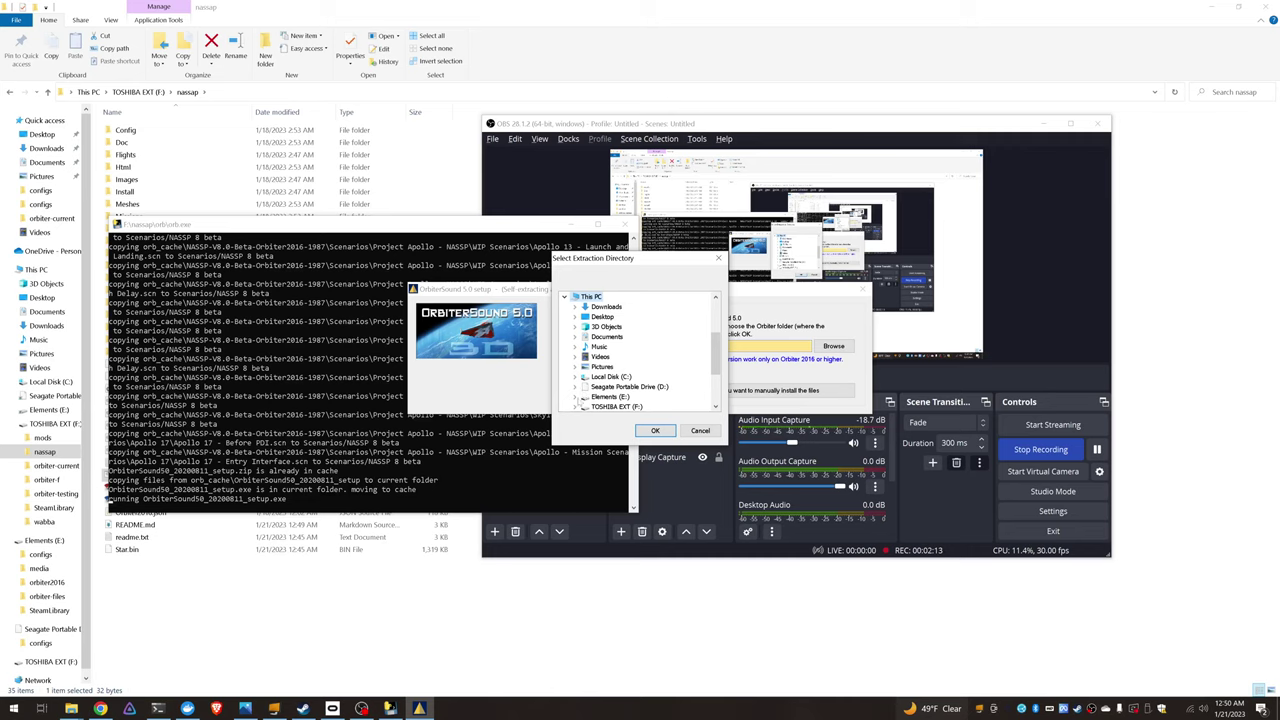
click(575, 406)
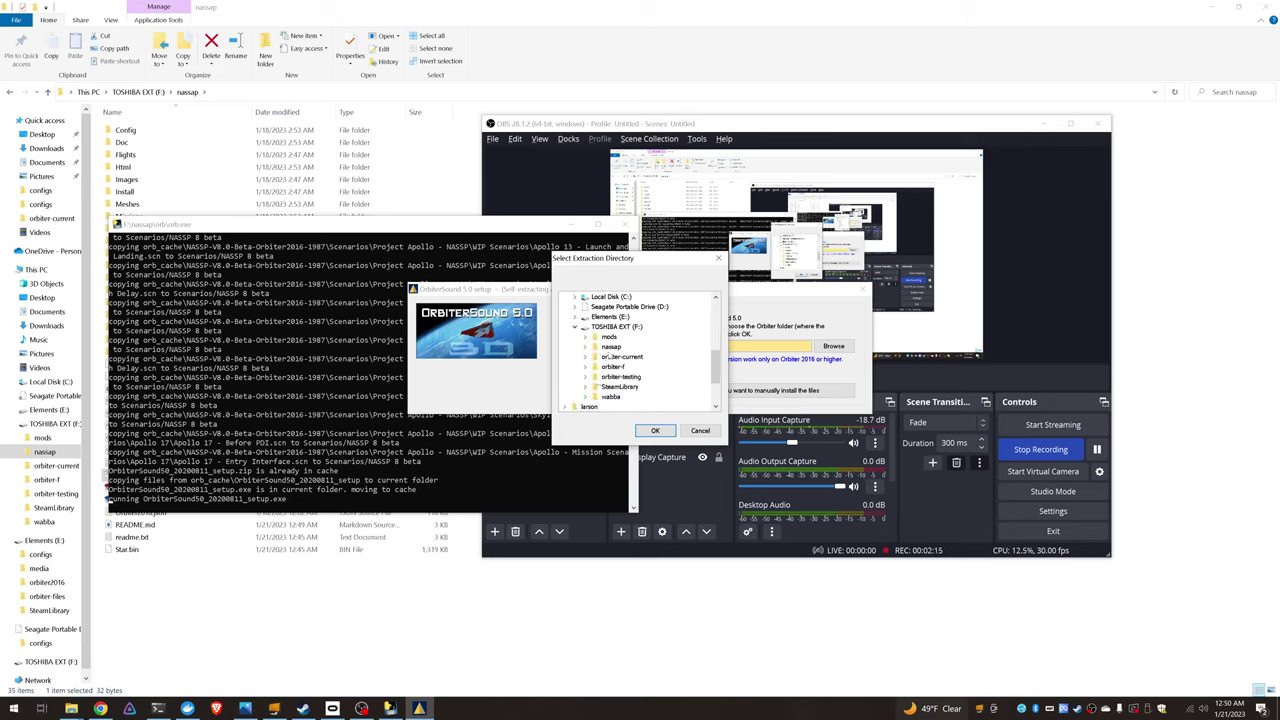
click(655, 430)
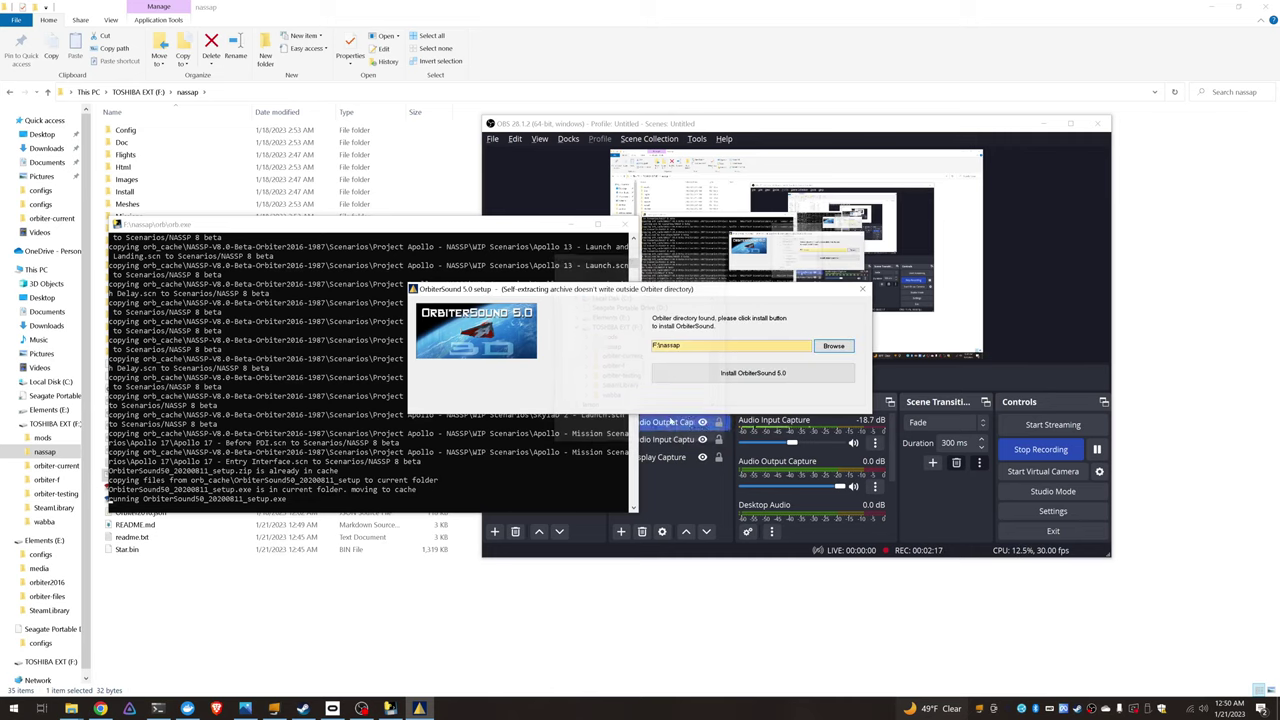
click(724, 405)
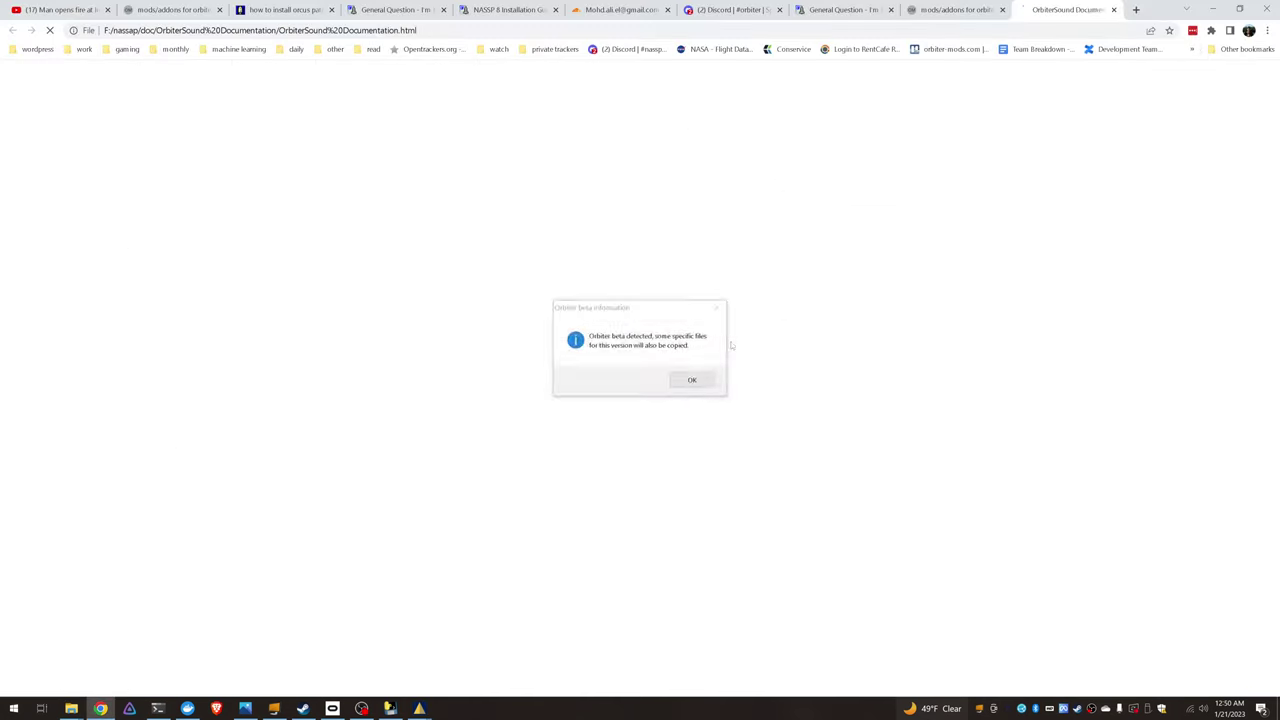
Dismiss the three installer messages, confirm Orb printed 'ok, bye!', and return to nassap
click(690, 381)
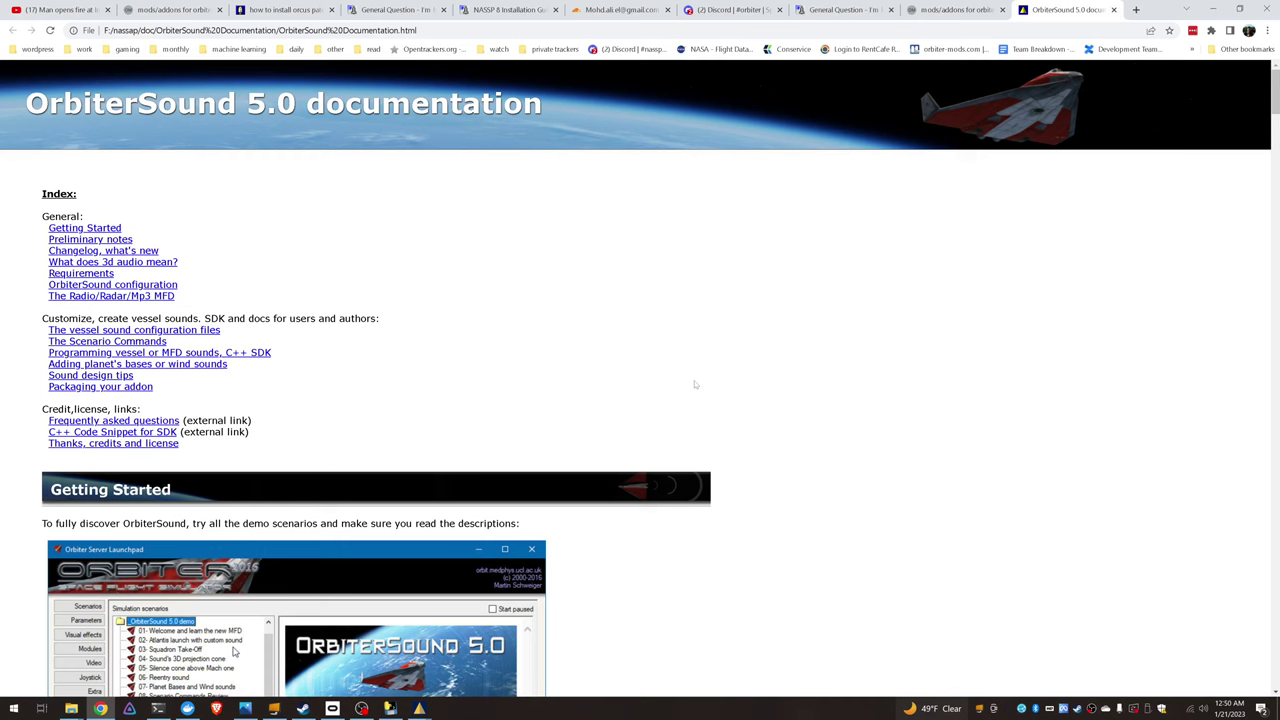
click(692, 383)
click(702, 386)
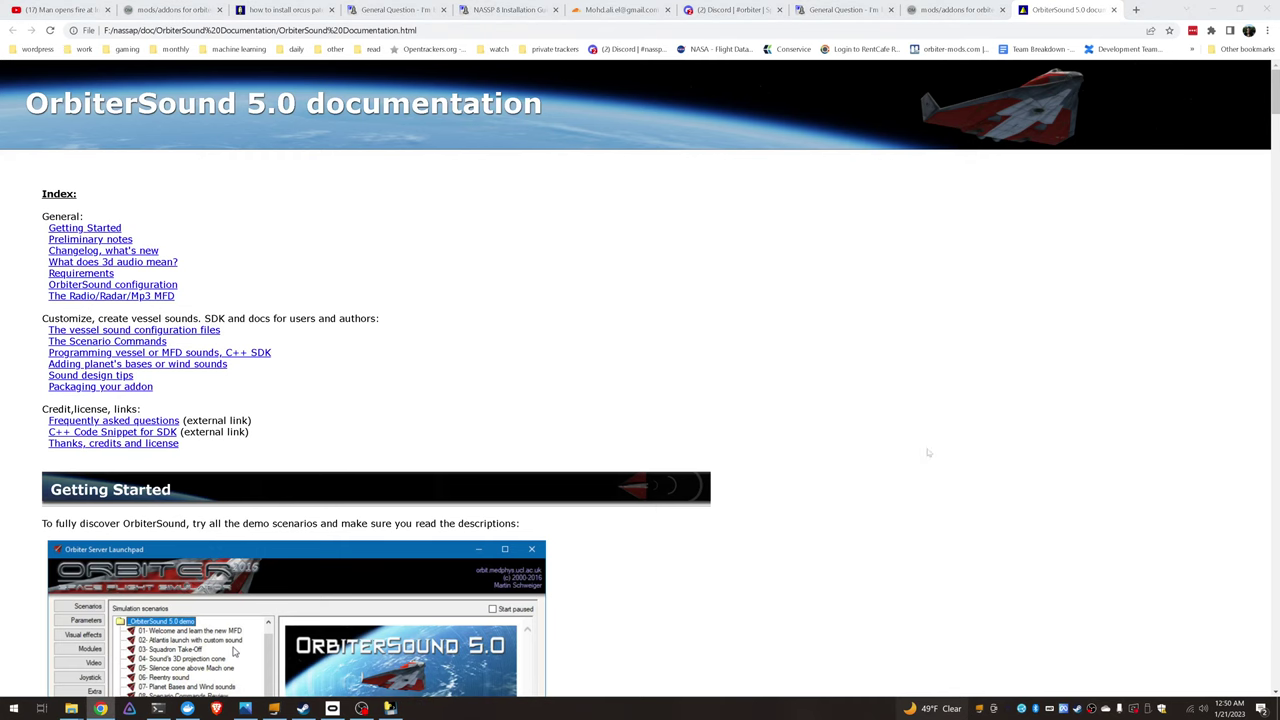
key(alt+Tab)
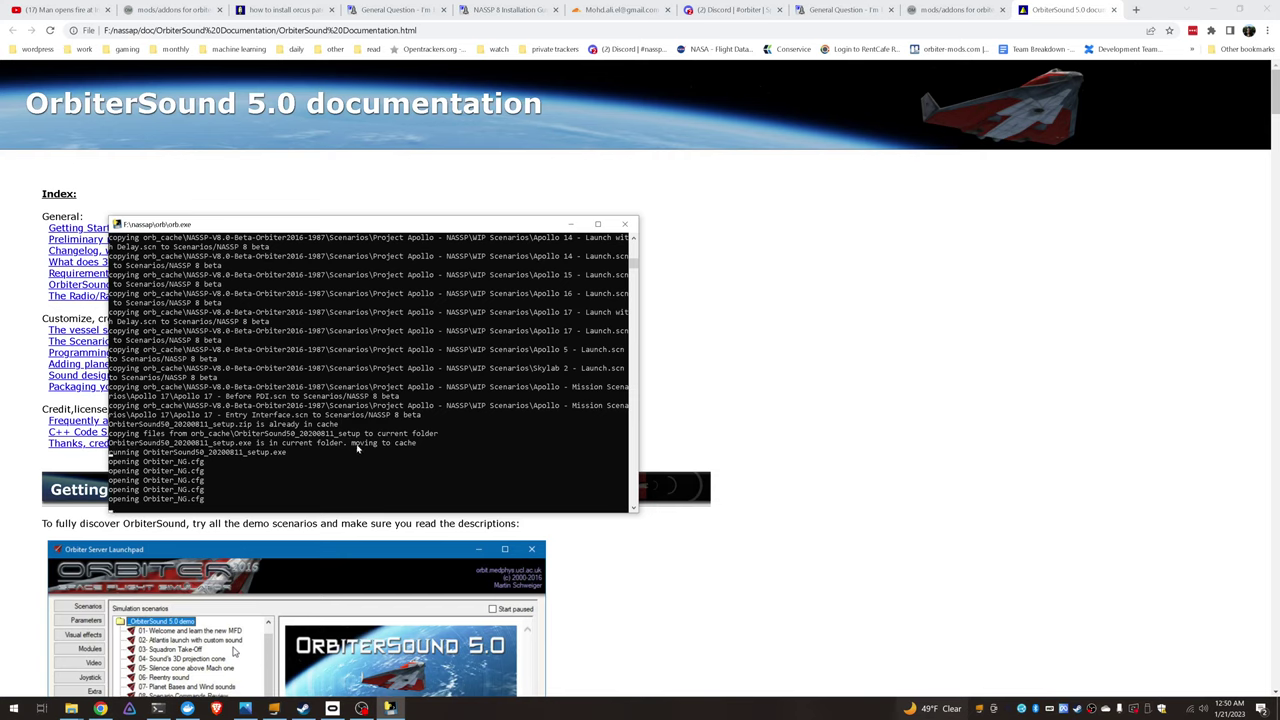
scroll(385, 447, down, 1)
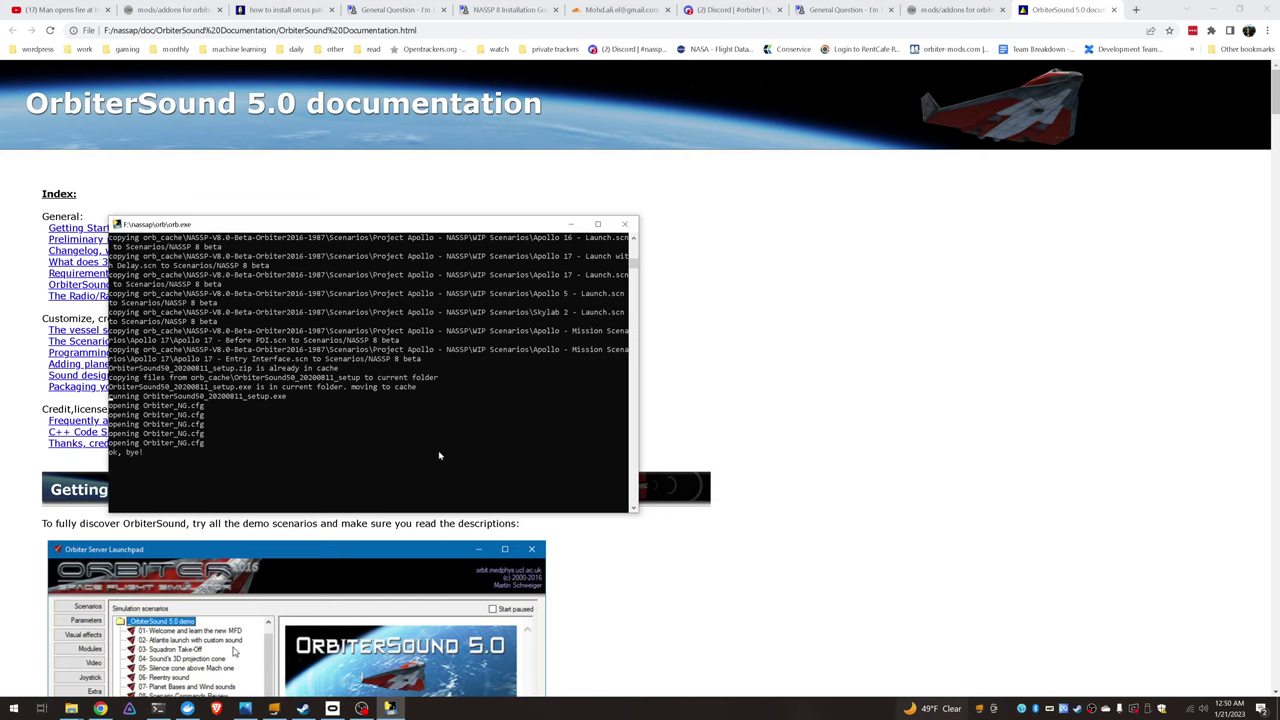
key(alt+Tab)
key(alt+Tab)
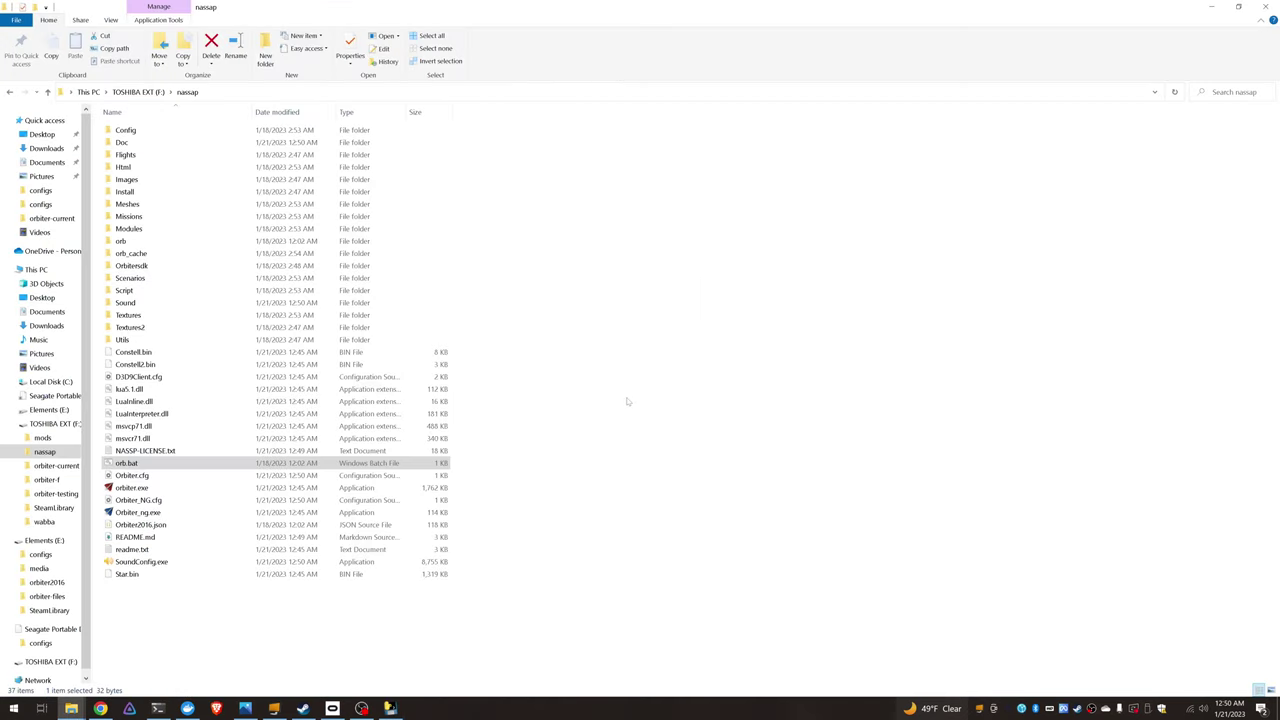
Start Orbiter_ng.exe and review the Modules, Parameters and Visual effects pages of the Launchpad
double_click(195, 512)
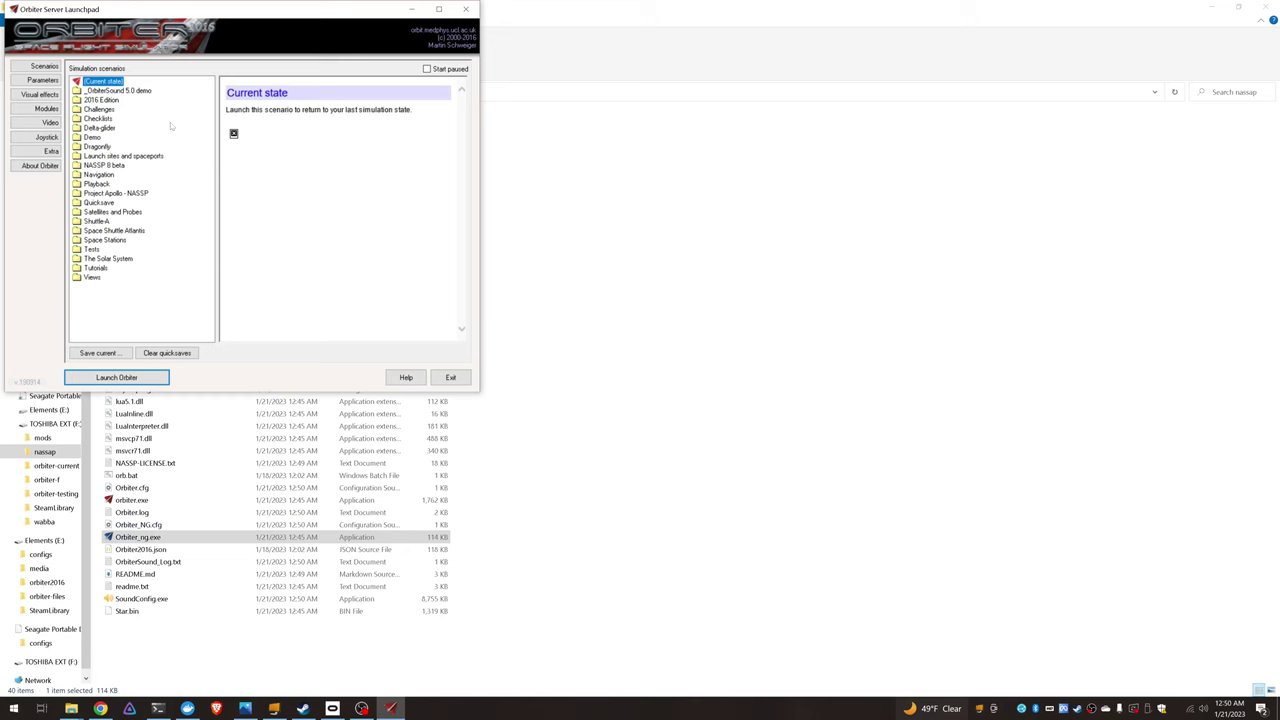
drag(225, 17, 506, 97)
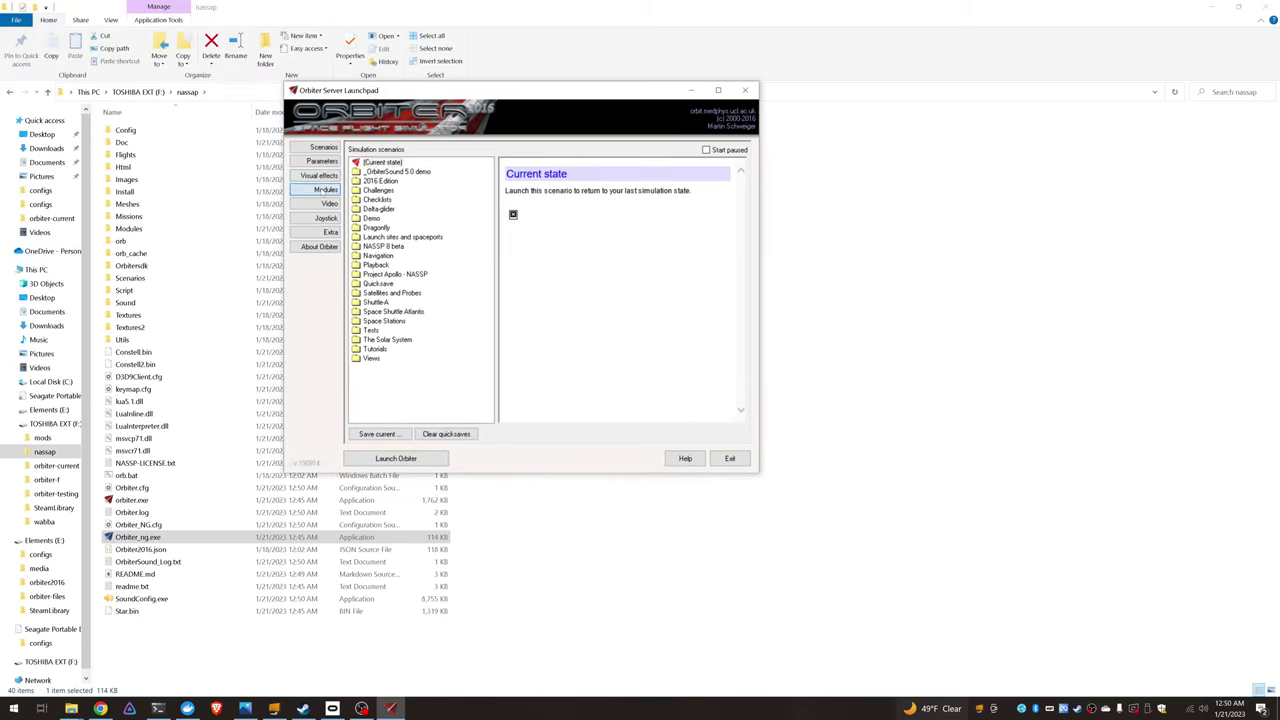
click(326, 189)
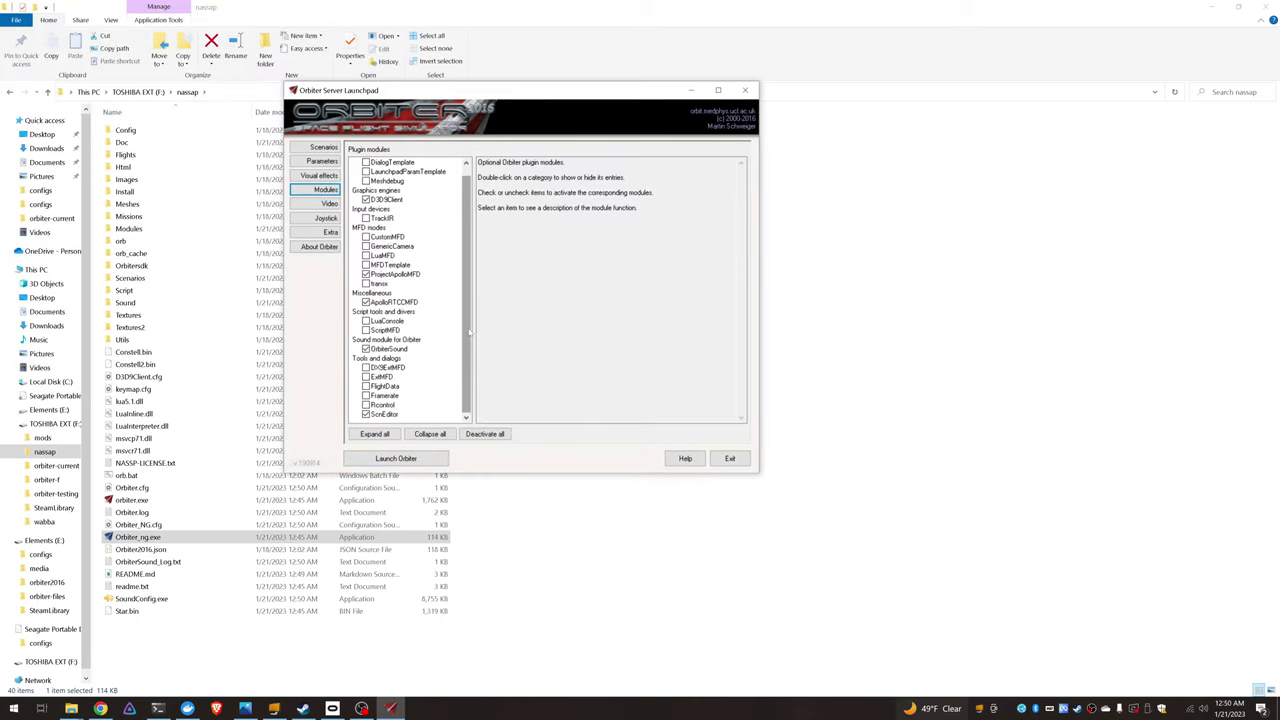
drag(468, 335, 468, 322)
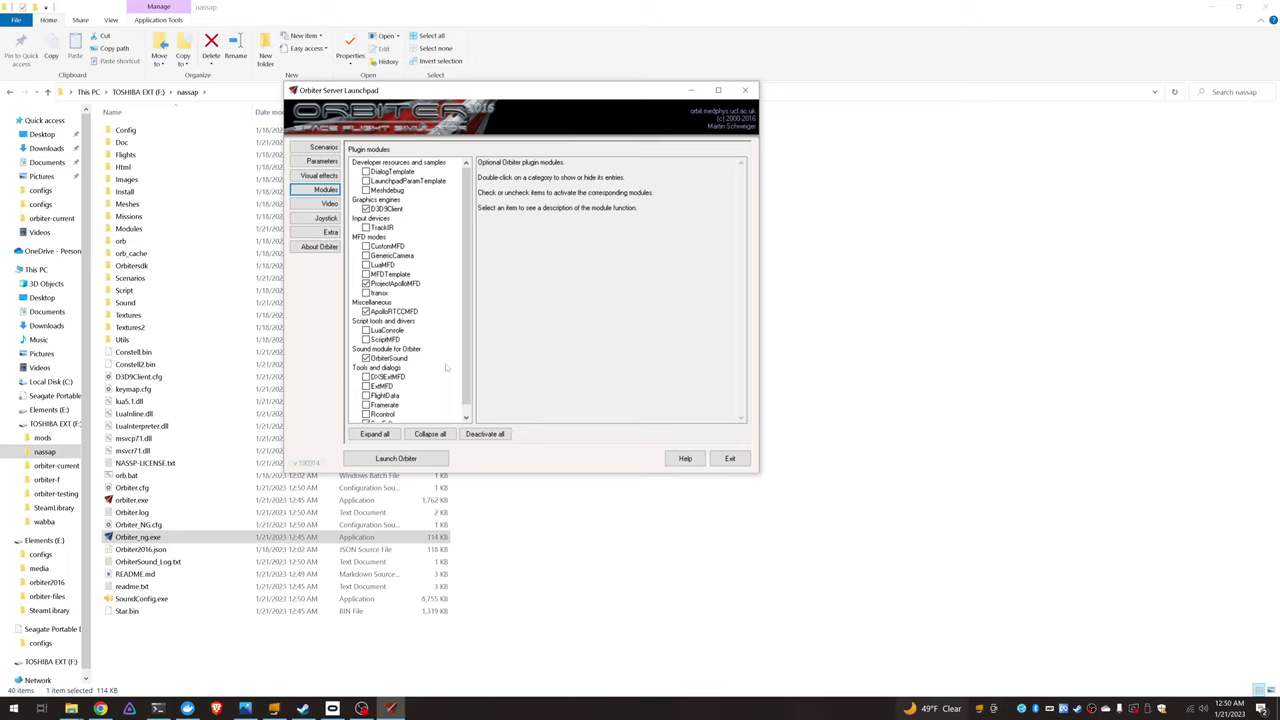
drag(466, 310, 469, 333)
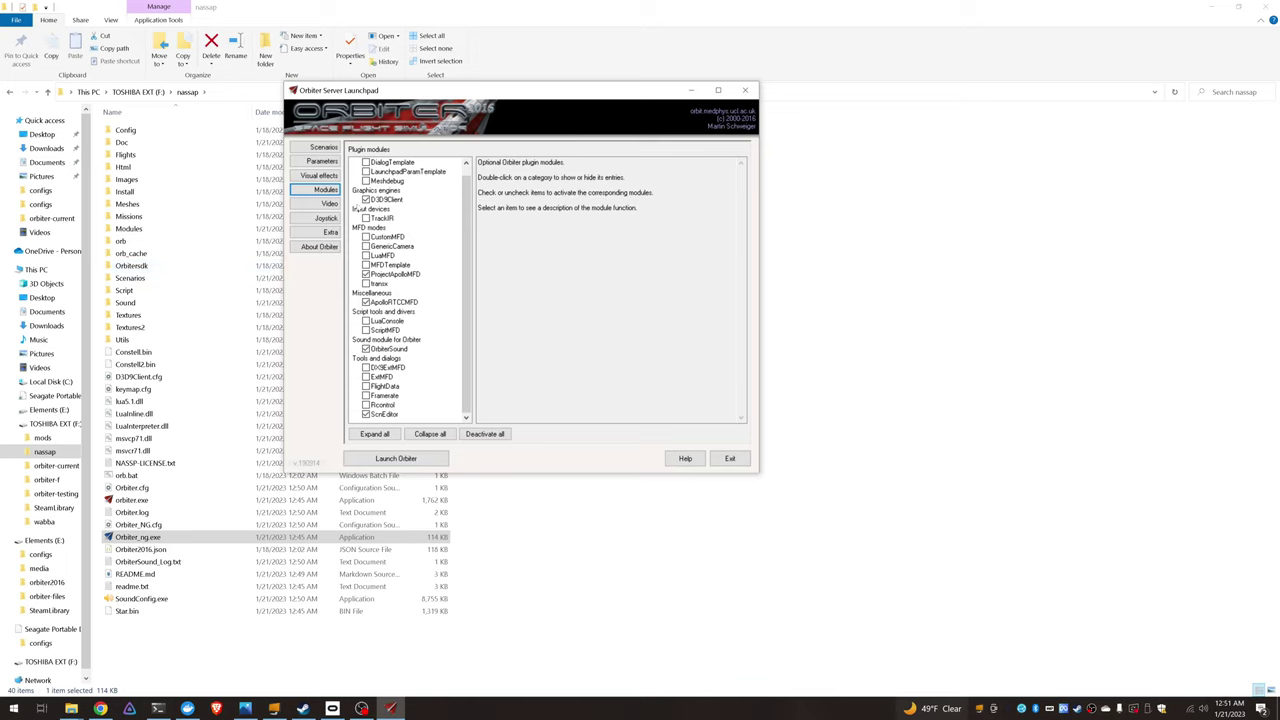
click(330, 164)
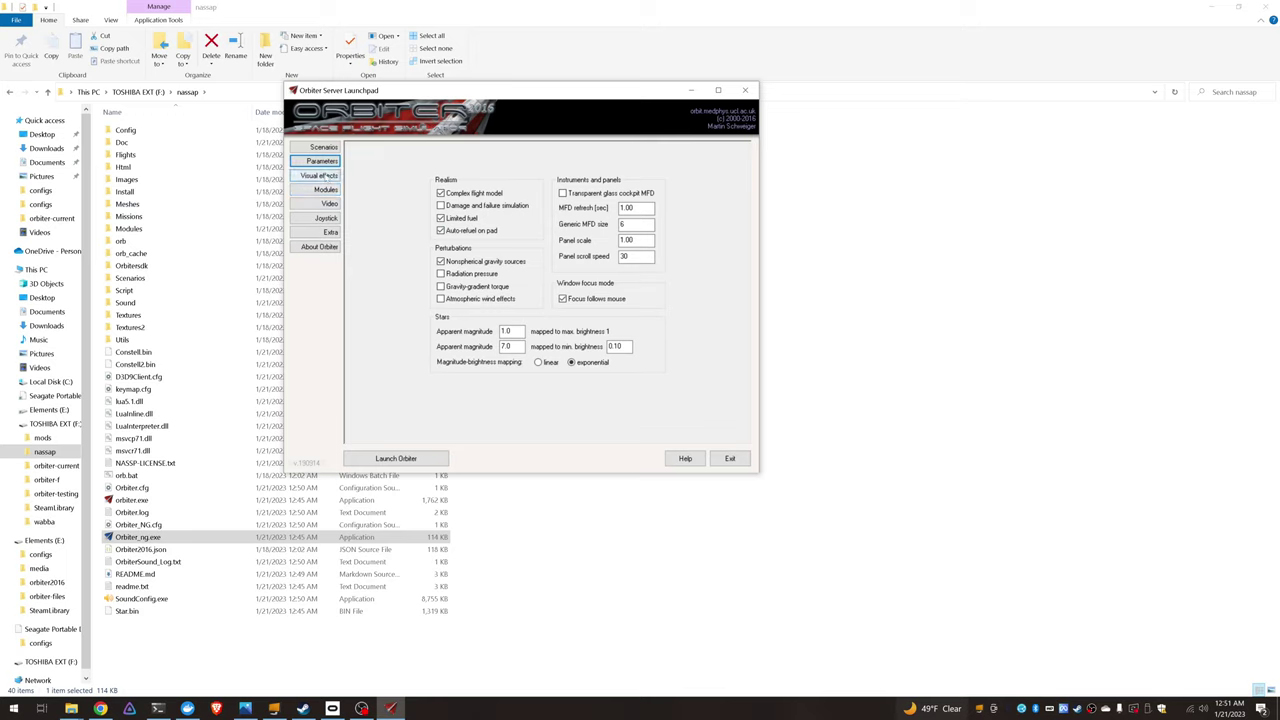
click(319, 175)
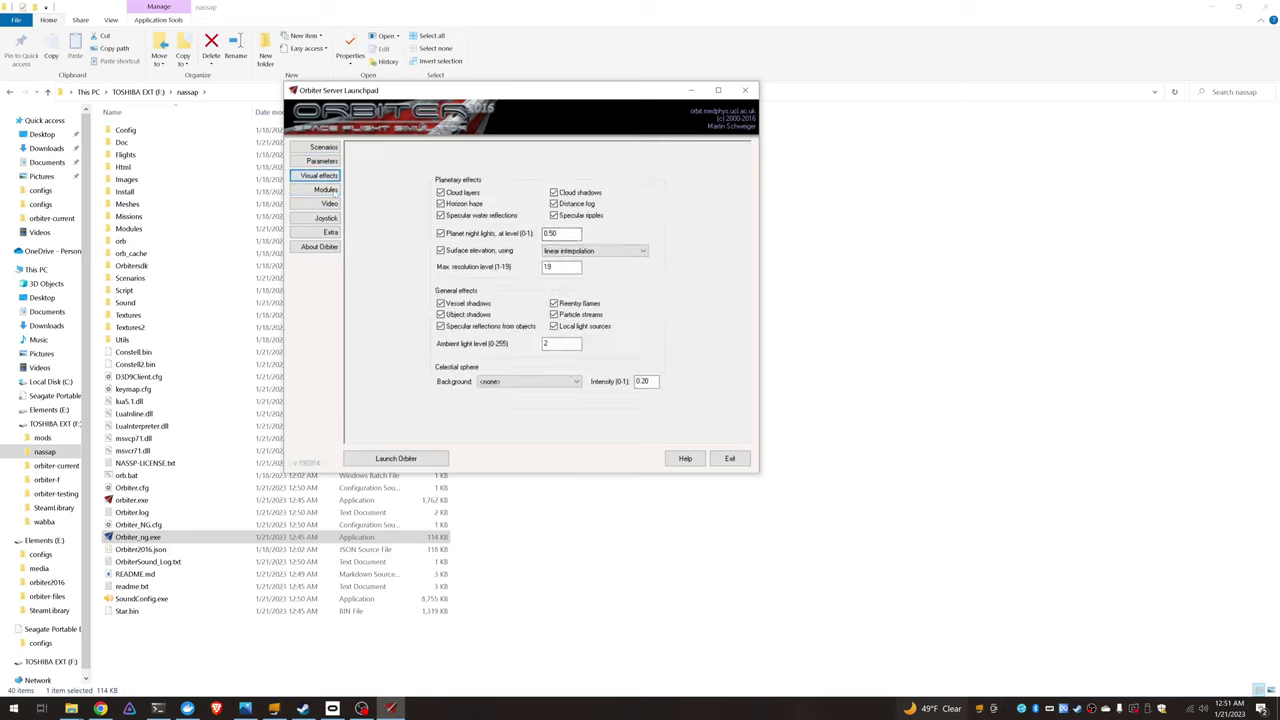
click(326, 190)
Tick 'Disable vertical sync' in Video settings and exit the Launchpad to save it
click(332, 204)
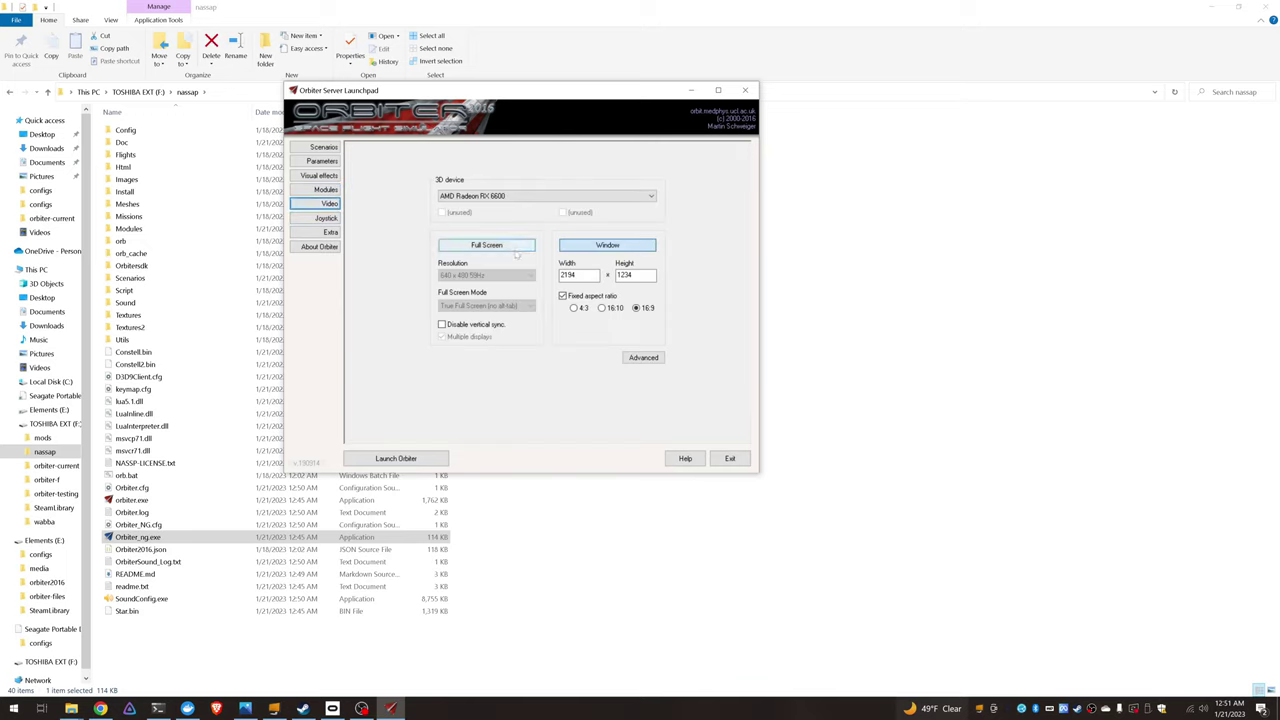
click(490, 324)
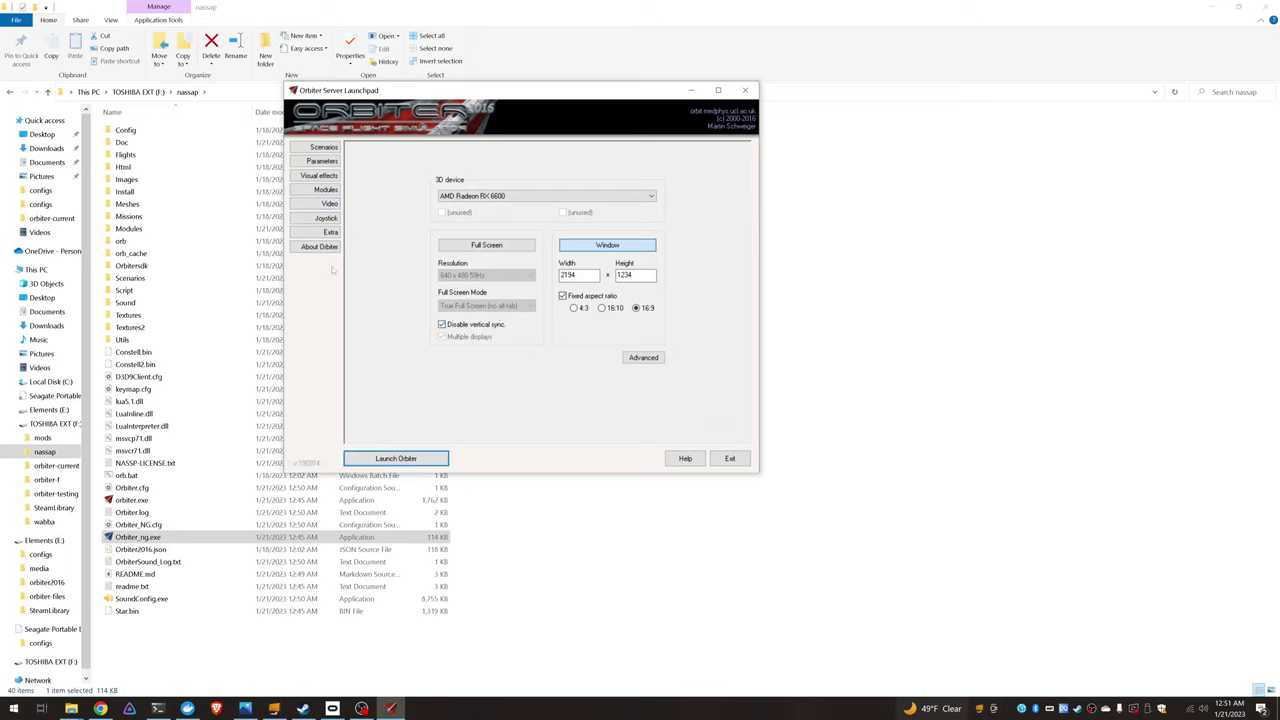
click(729, 458)
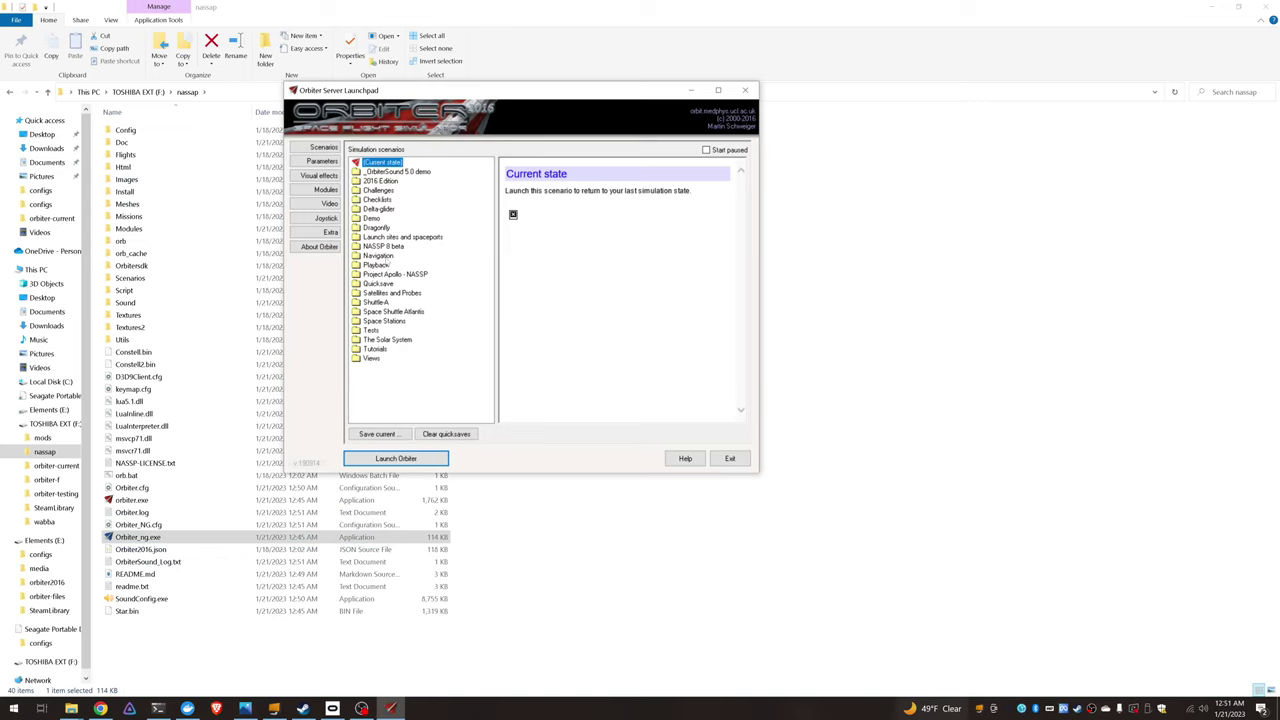
Launch 'Apollo 11 - 02 - Before Launch T-30sec' under Project Apollo - NASSP > Apollo 11
double_click(396, 274)
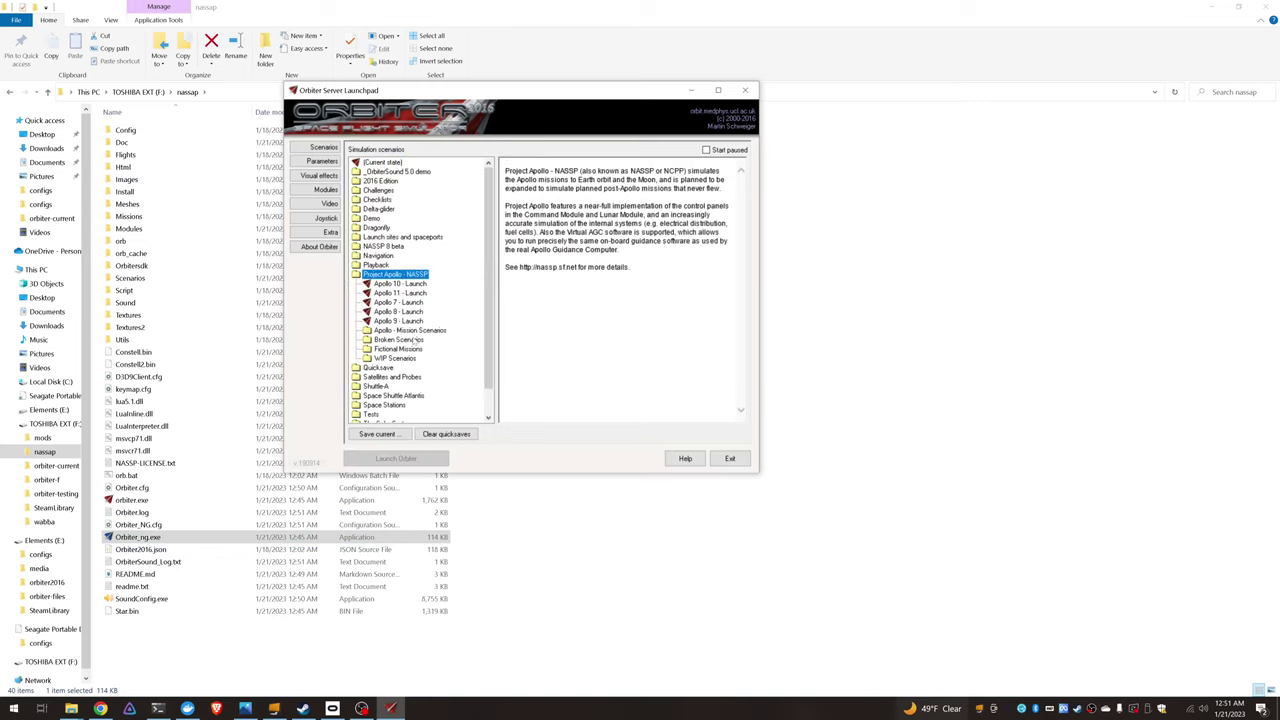
double_click(410, 330)
double_click(398, 348)
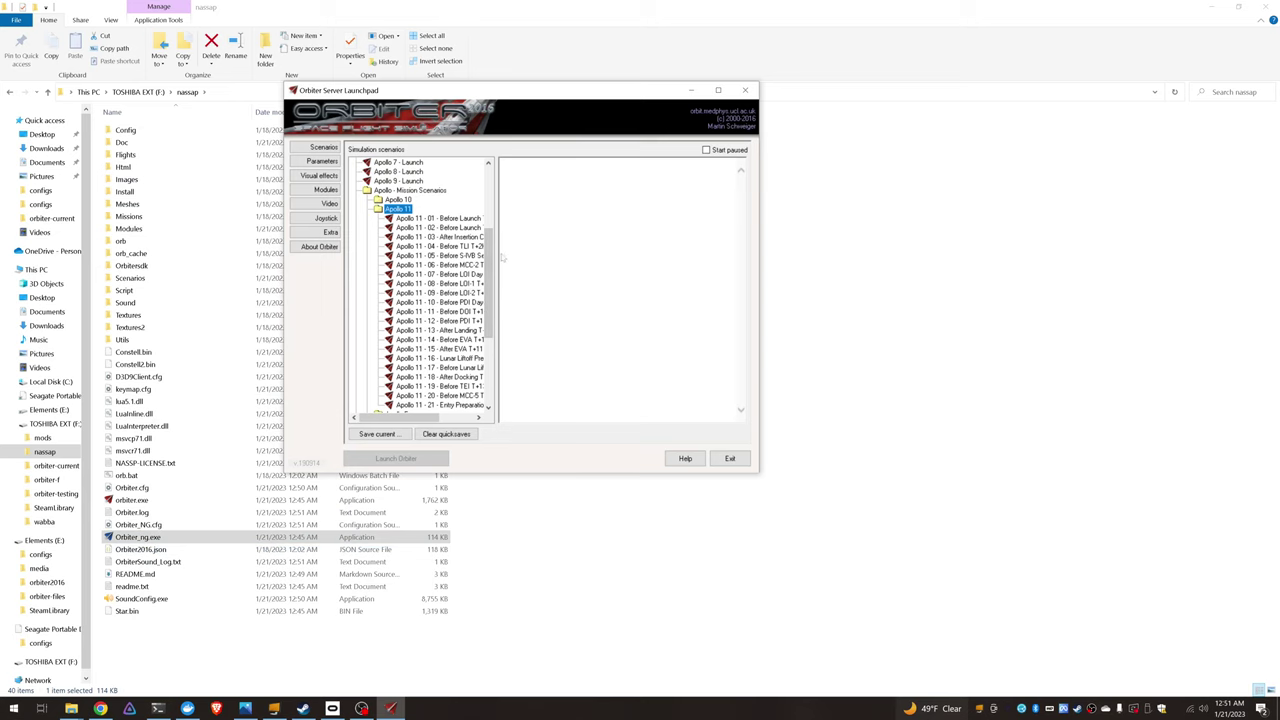
mouse_move(519, 230)
double_click(460, 227)
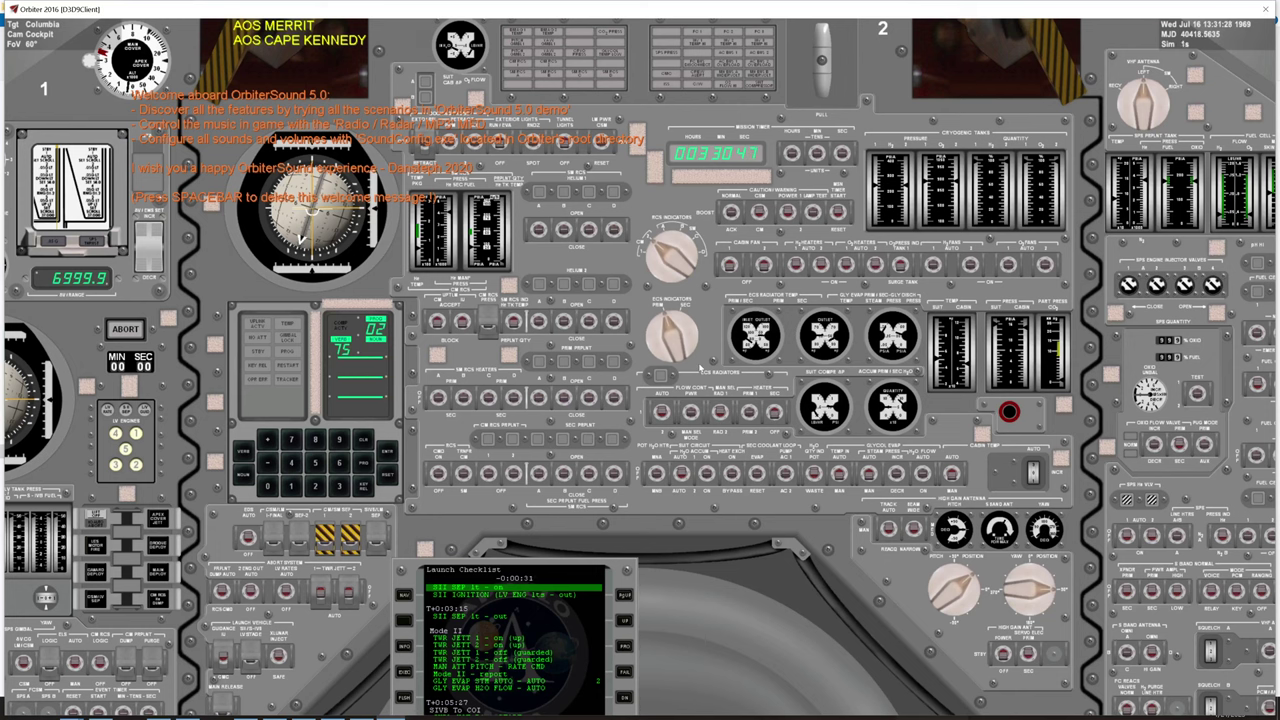
Dismiss the OrbiterSound welcome and view the Saturn V on its pad from outside
key(space)
key(F1)
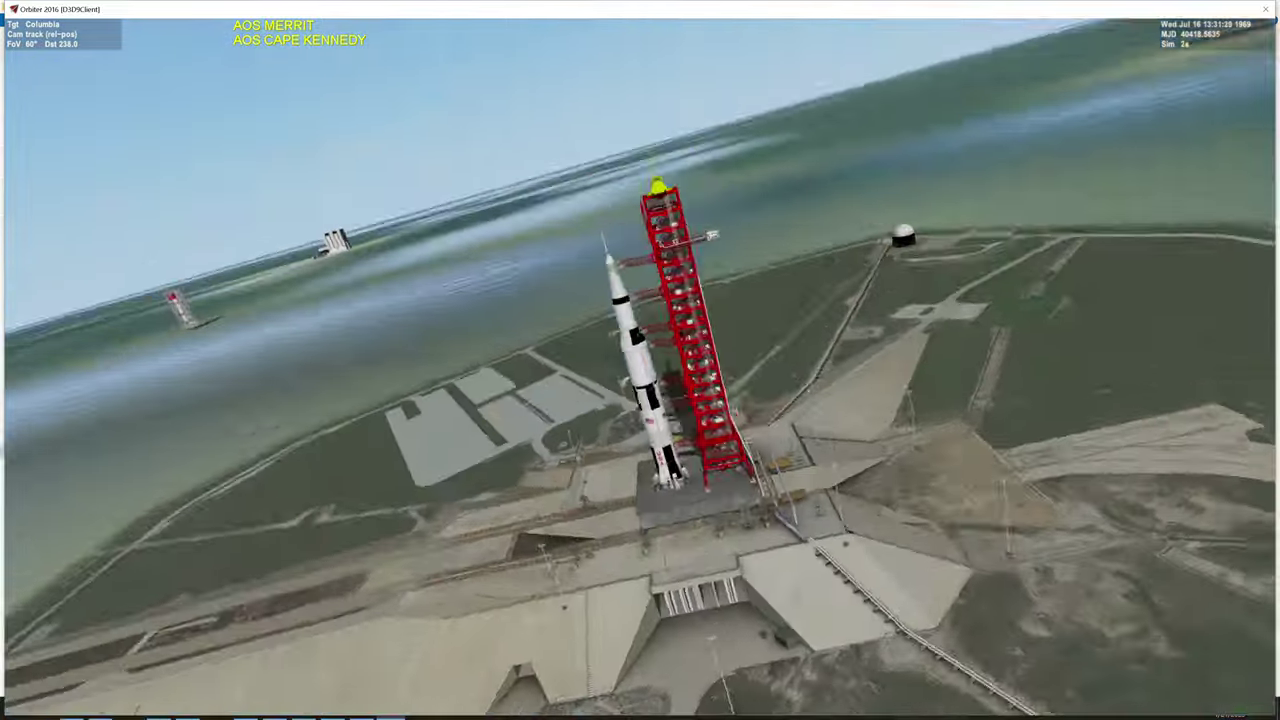
key(ctrl+Left)
key(Page_Up)
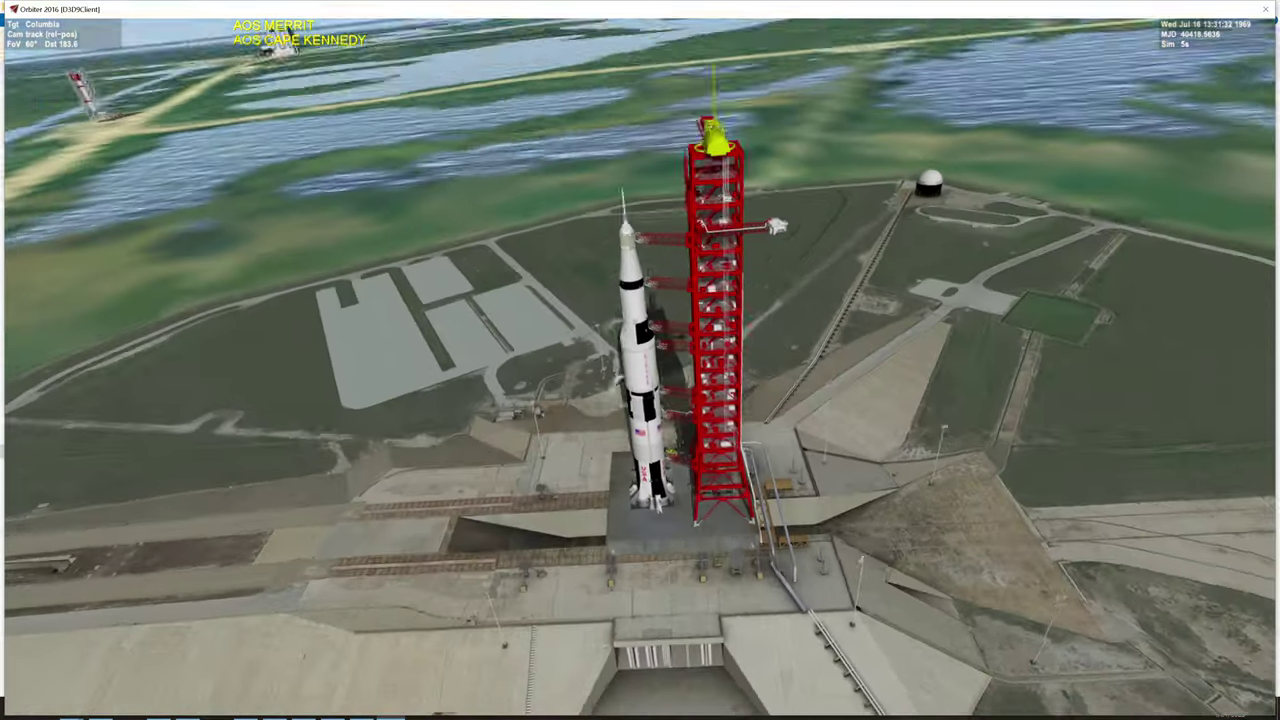
key(Page_Down)
key(ctrl+Down)
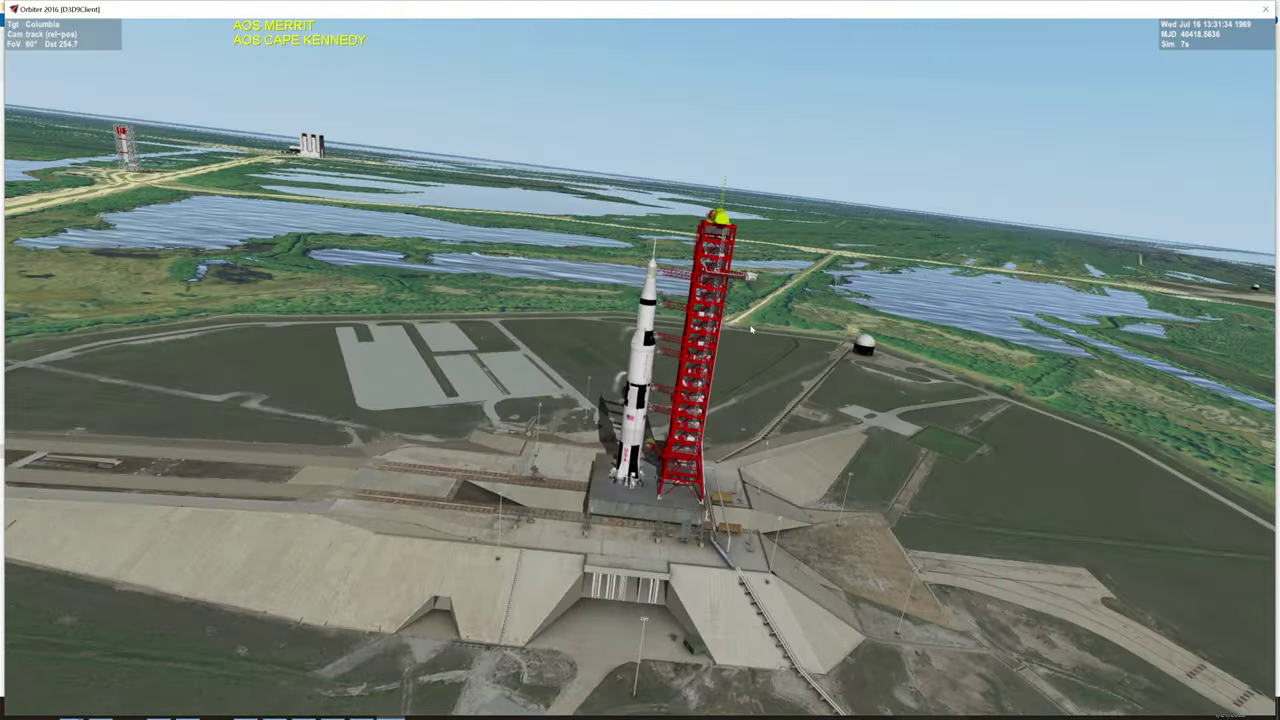
Return to the cockpit and look around the 3D virtual command module cockpit
key(F1)
key(F8)
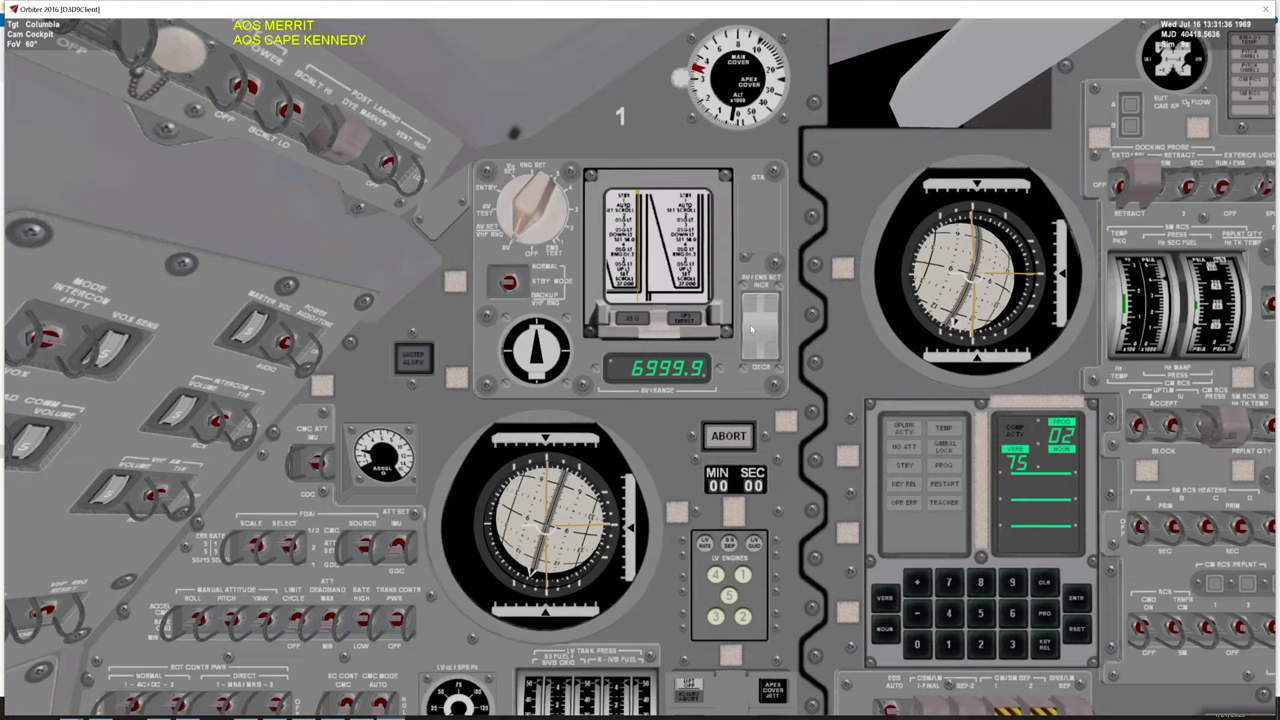
key(ctrl+Right)
key(ctrl+Down)
key(ctrl+Left)
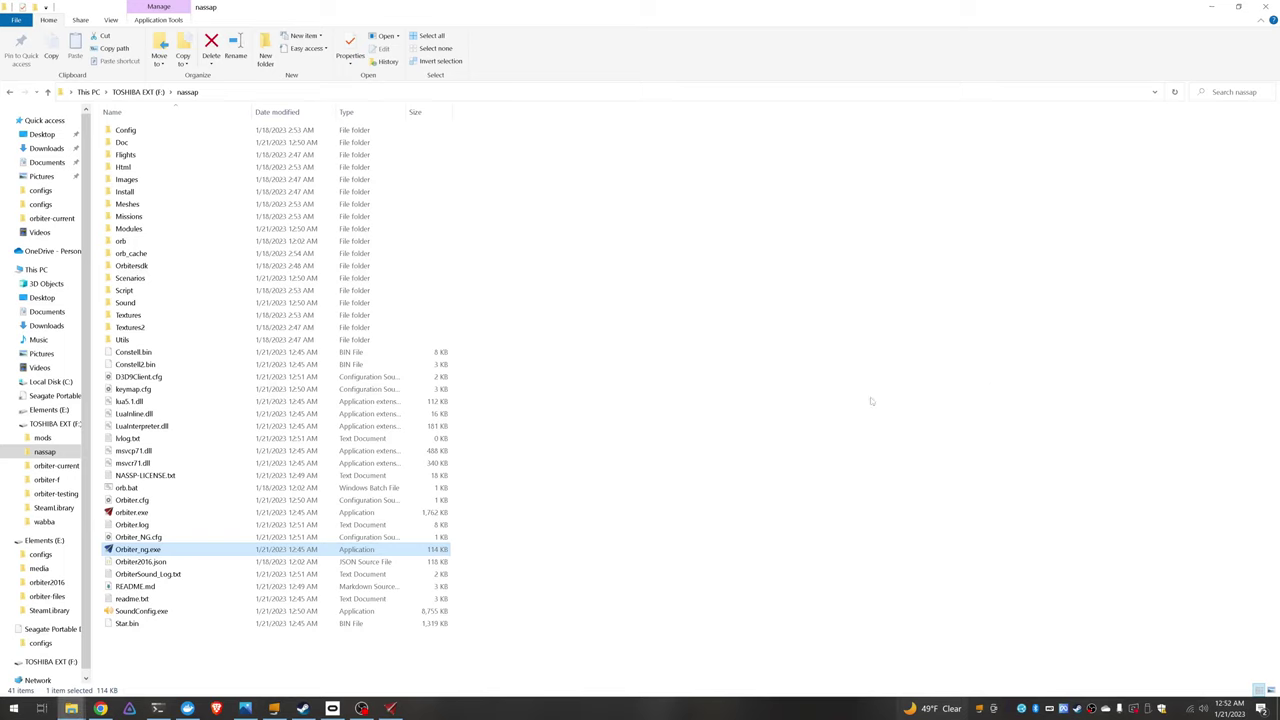
Close the Orbiter simulation window and bring OBS Studio 28.1.2 to the front
right_click(798, 394)
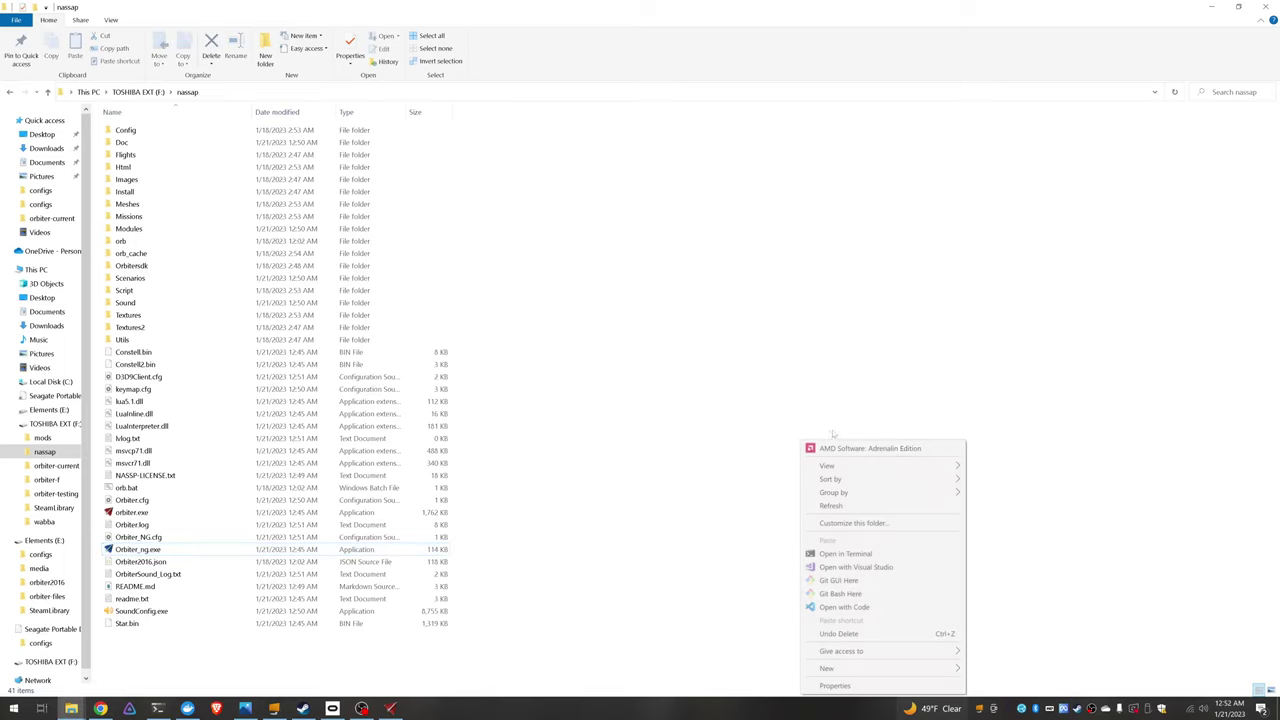
click(835, 432)
click(390, 708)
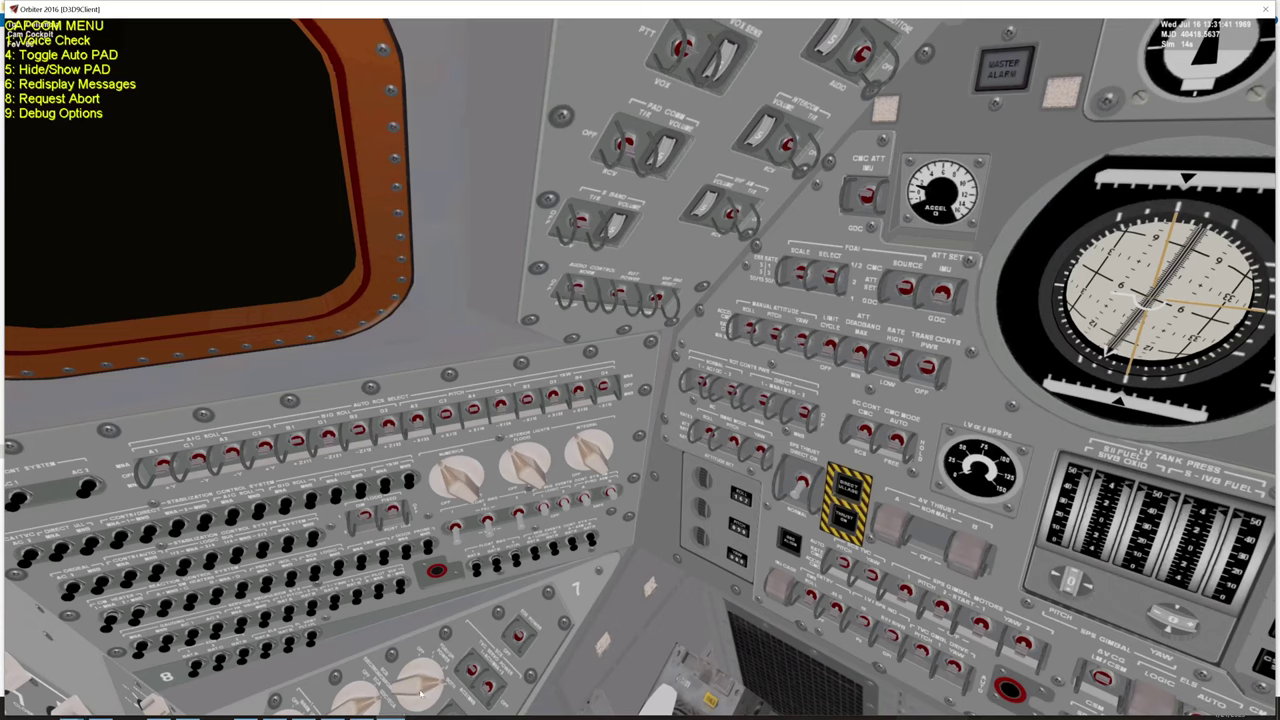
click(1267, 9)
key(super+Tab)
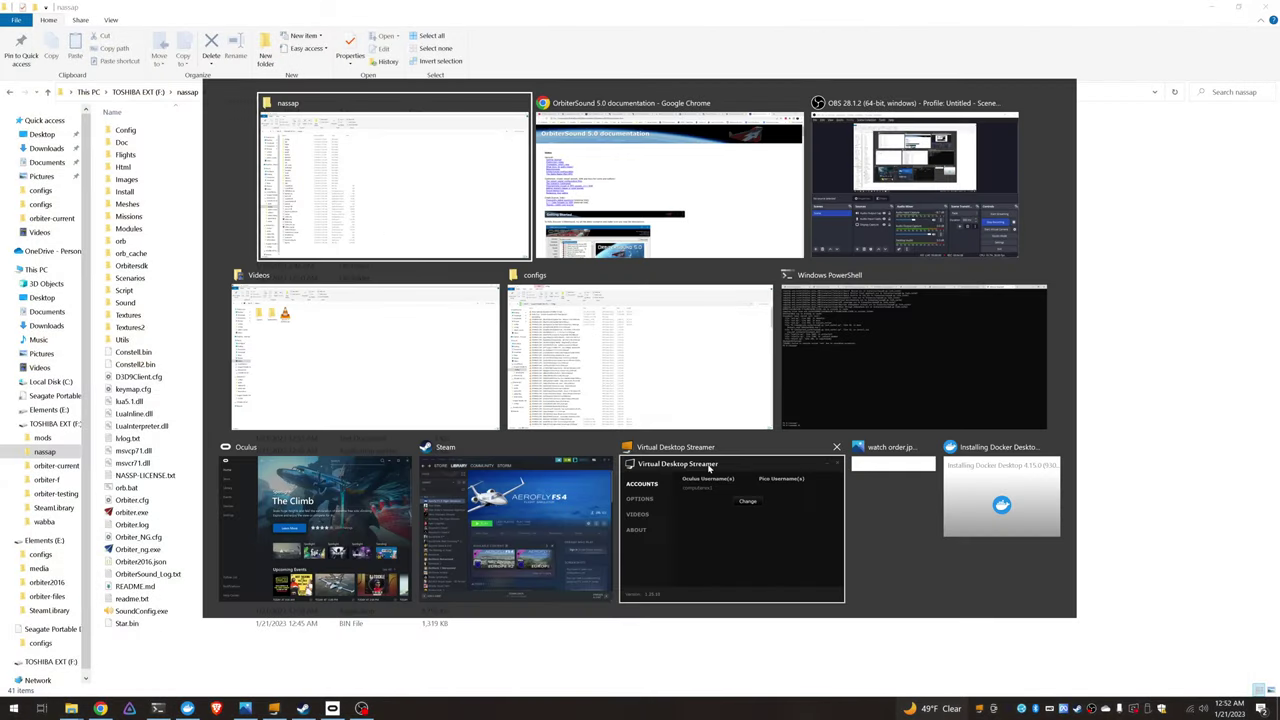
click(915, 185)
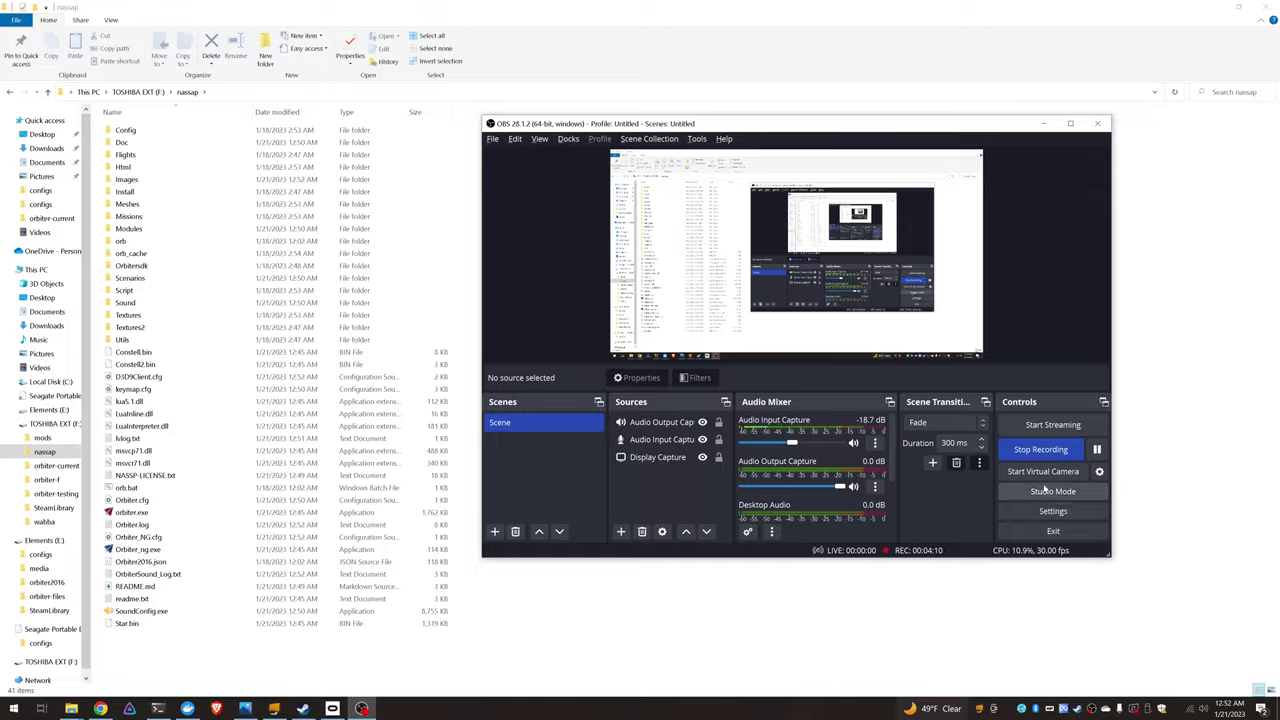